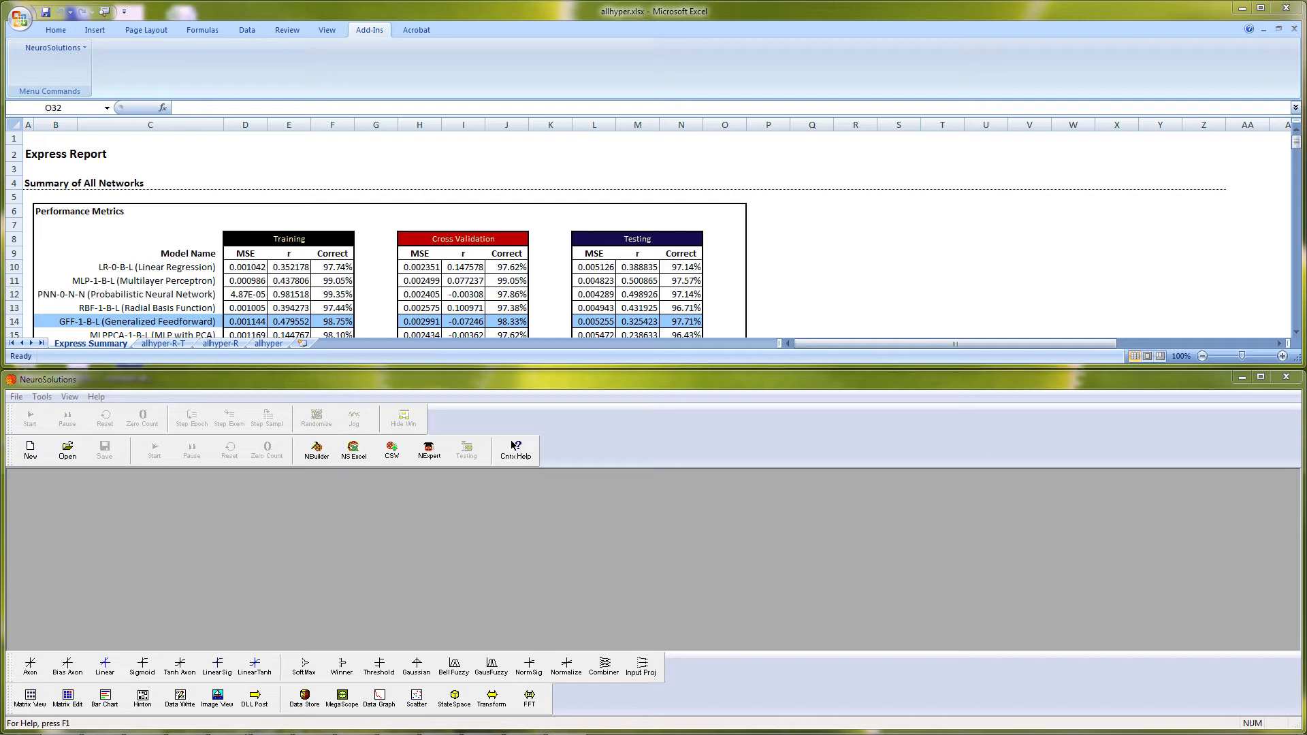
- Create a New Custom Network of type RBF/GRNN/PNN, set it to probabilistic, and build it on a new breadboard
{"action": "left_click", "coordinate": [48, 49]}
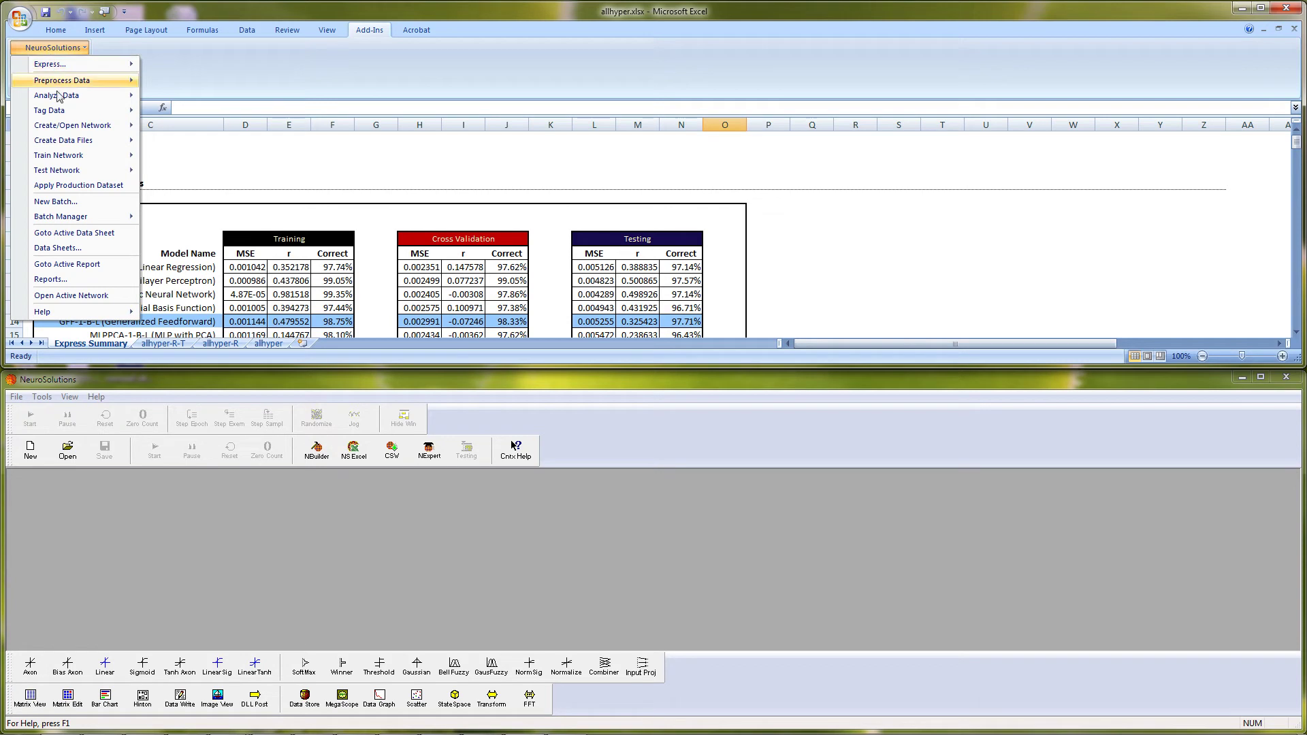
{"action": "mouse_move", "coordinate": [66, 129]}
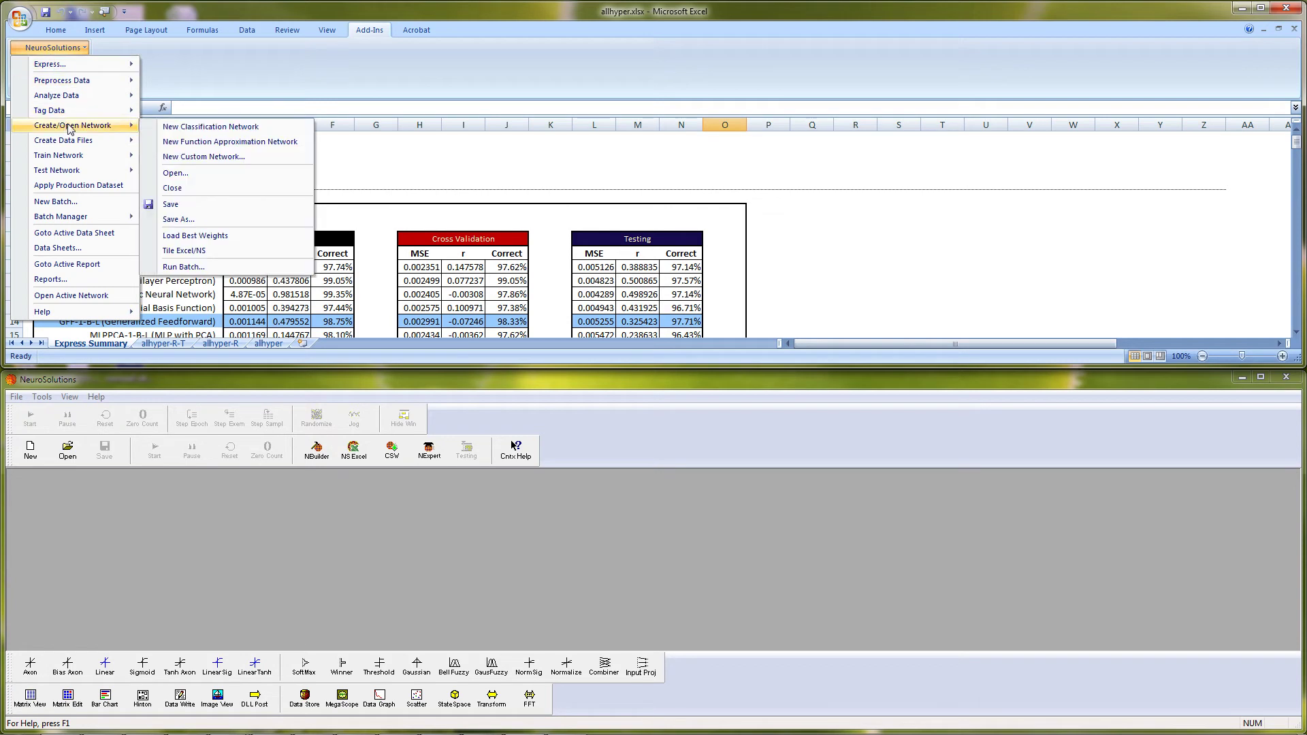
{"action": "left_click", "coordinate": [238, 158]}
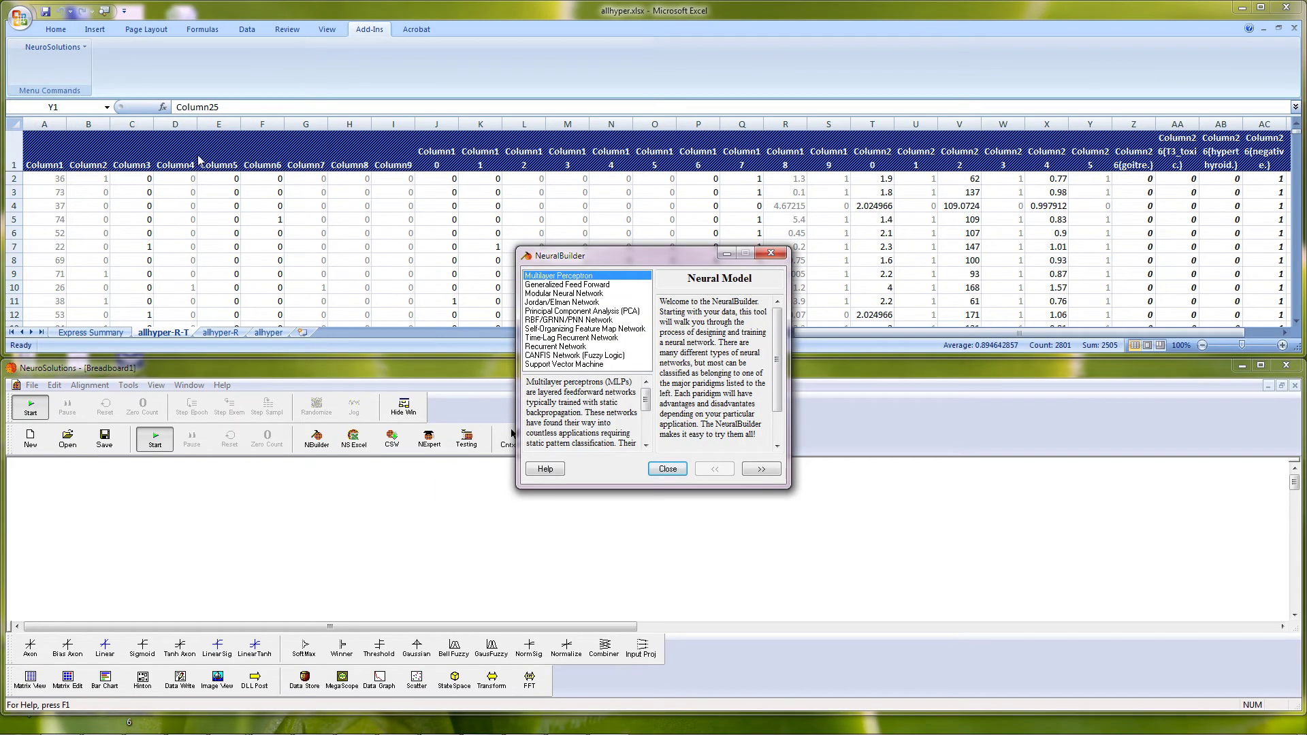
{"action": "left_click", "coordinate": [576, 320]}
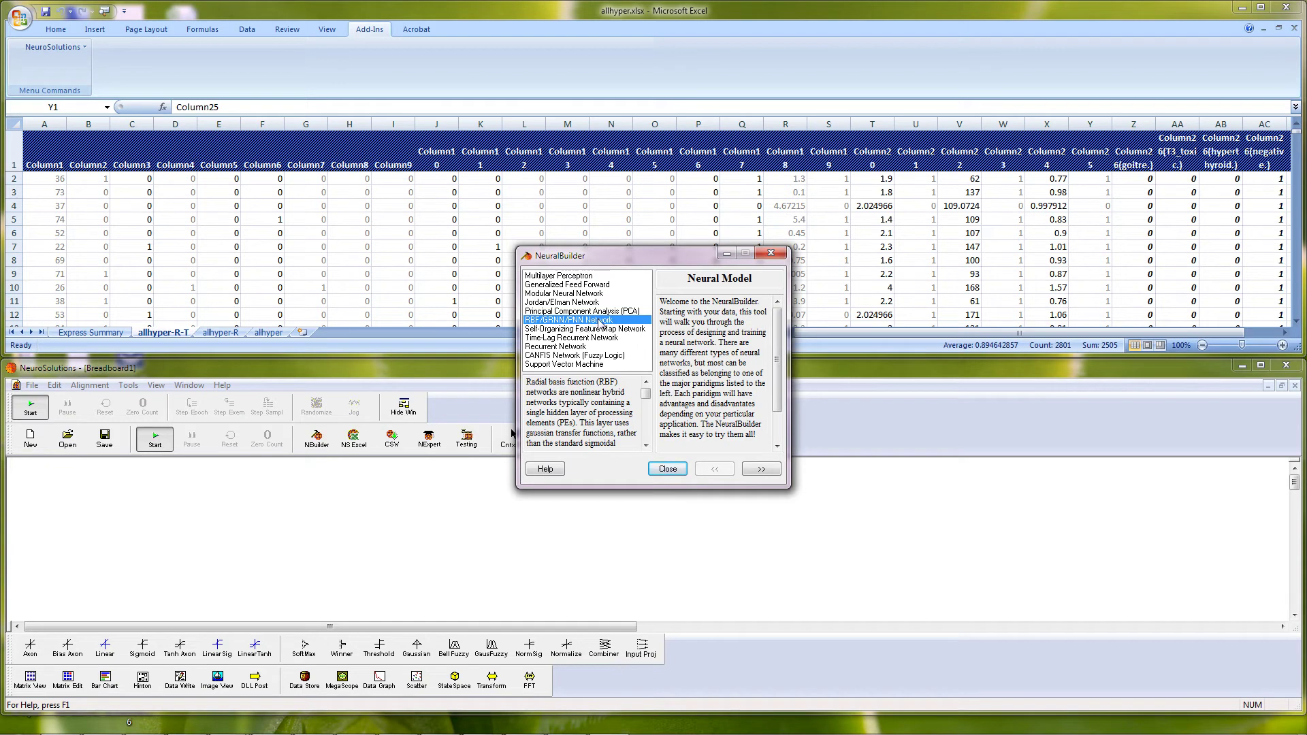
{"action": "left_click", "coordinate": [760, 469]}
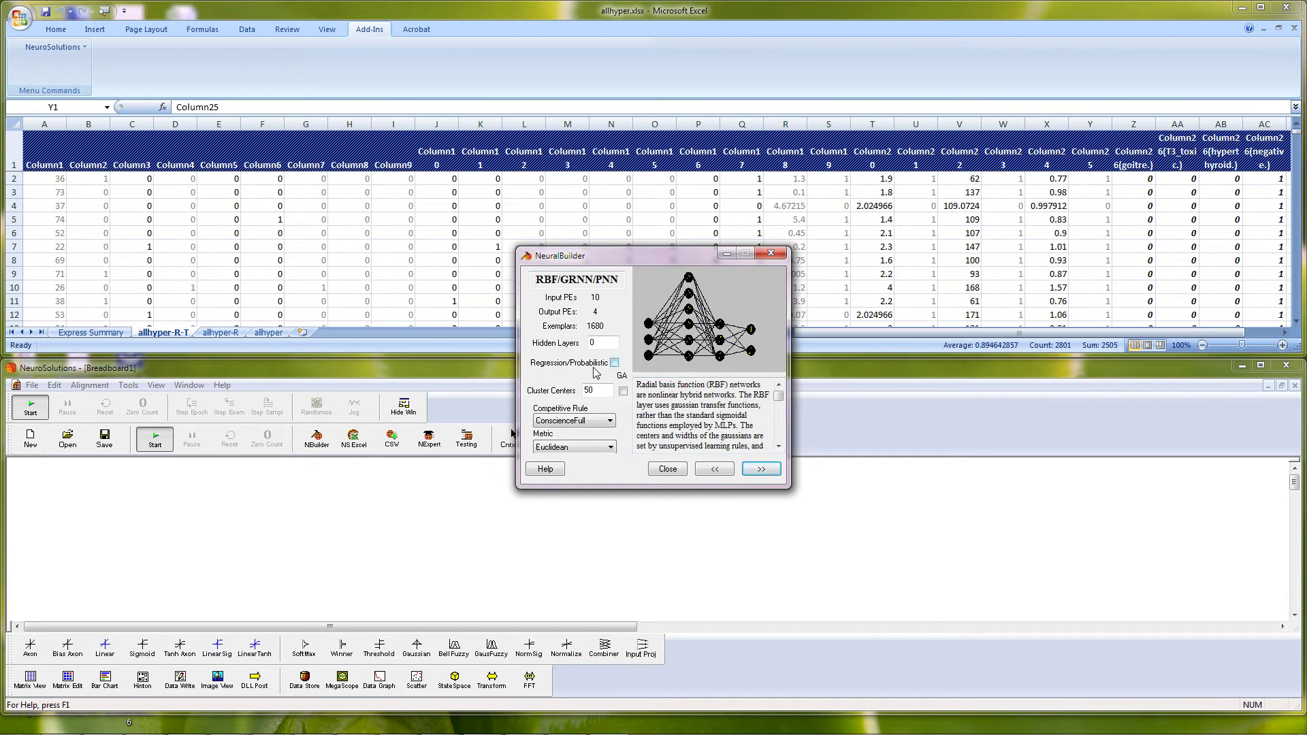
{"action": "left_click", "coordinate": [616, 364]}
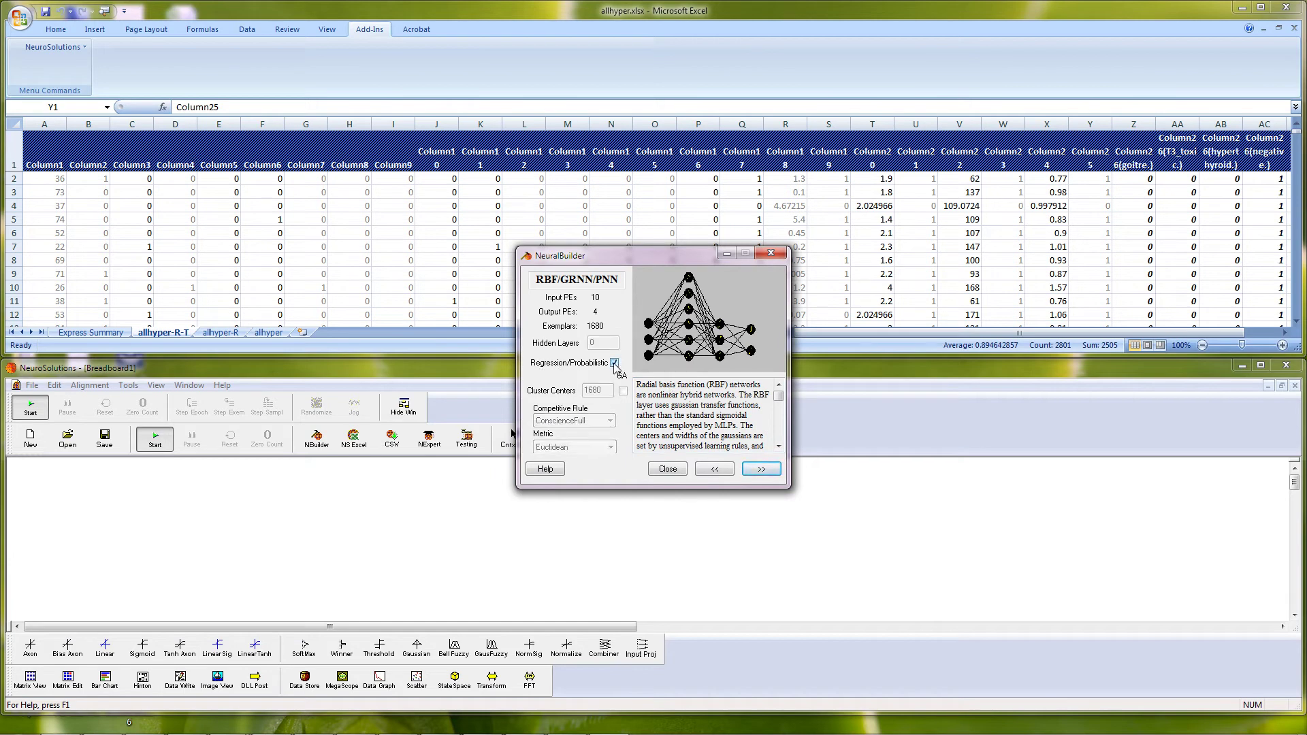
{"action": "left_click", "coordinate": [761, 470]}
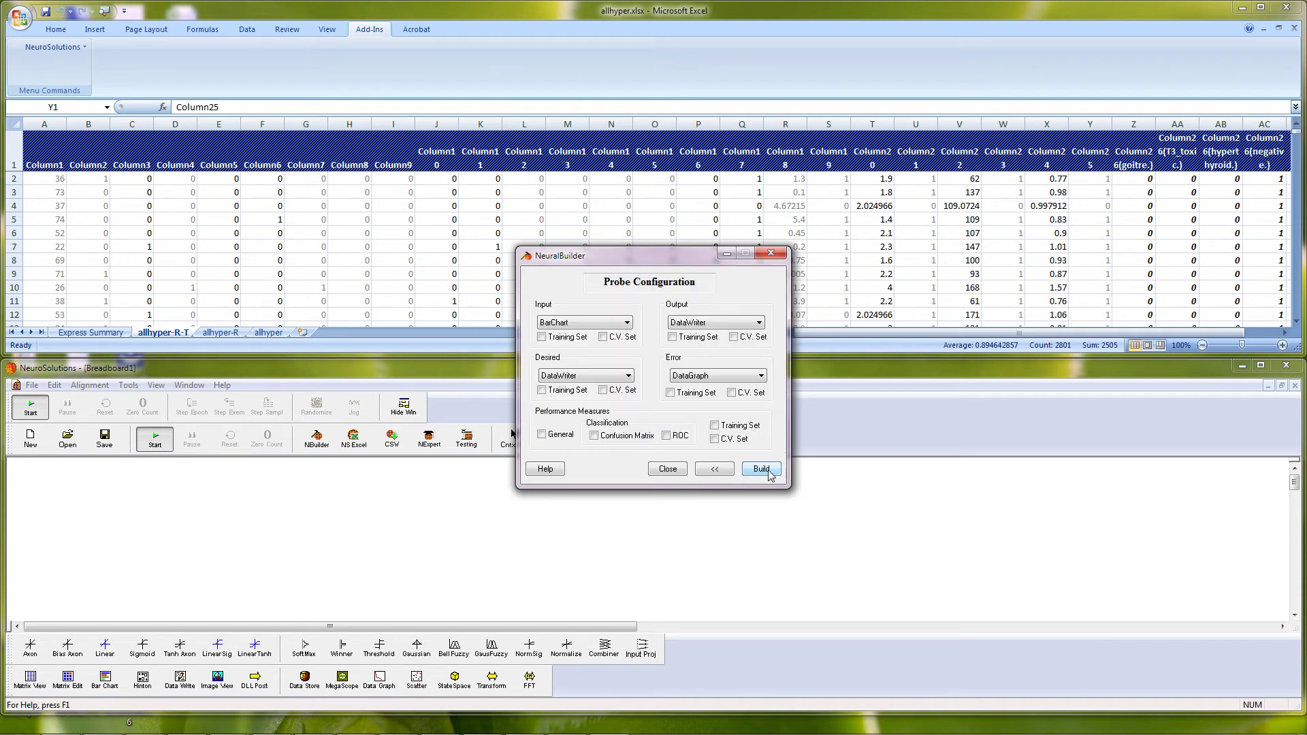
{"action": "left_click", "coordinate": [761, 469]}
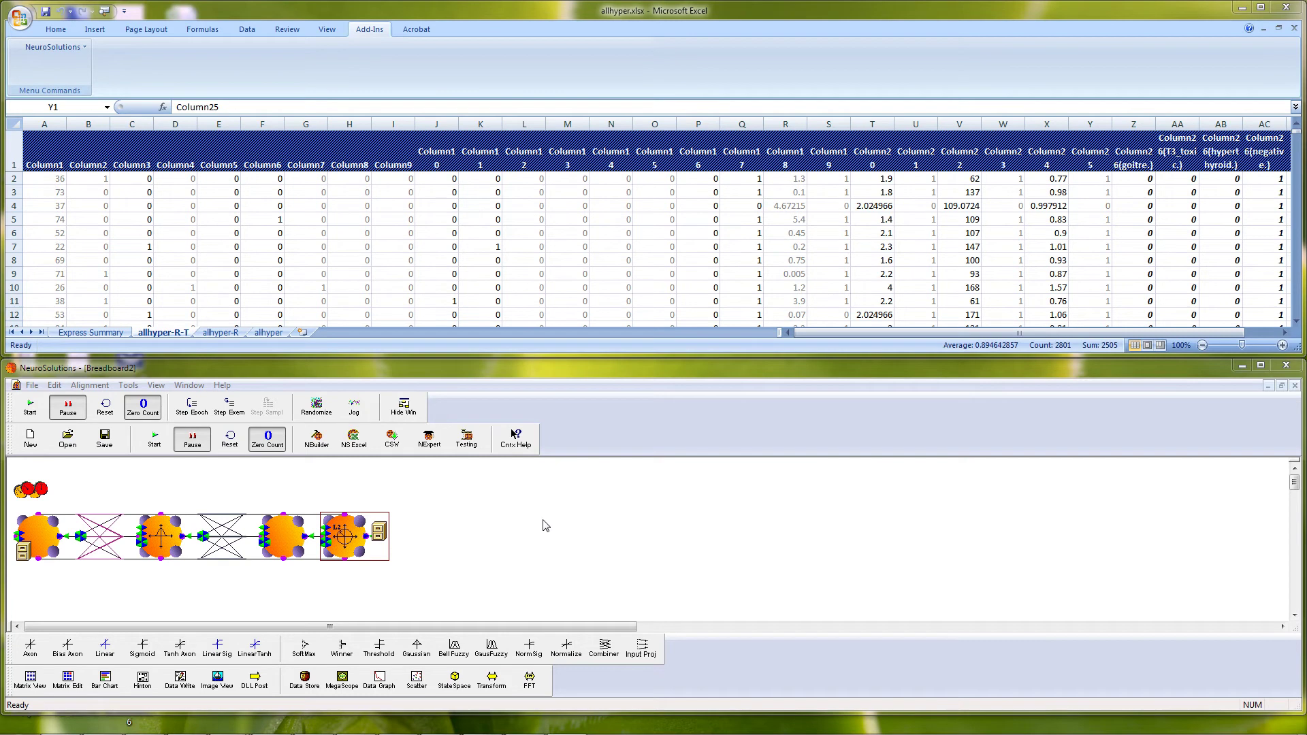
- Save the breadboard as C:\Temp\NSTipBox1012\PNN.nsb, overwriting the existing file
{"action": "left_click", "coordinate": [105, 439]}
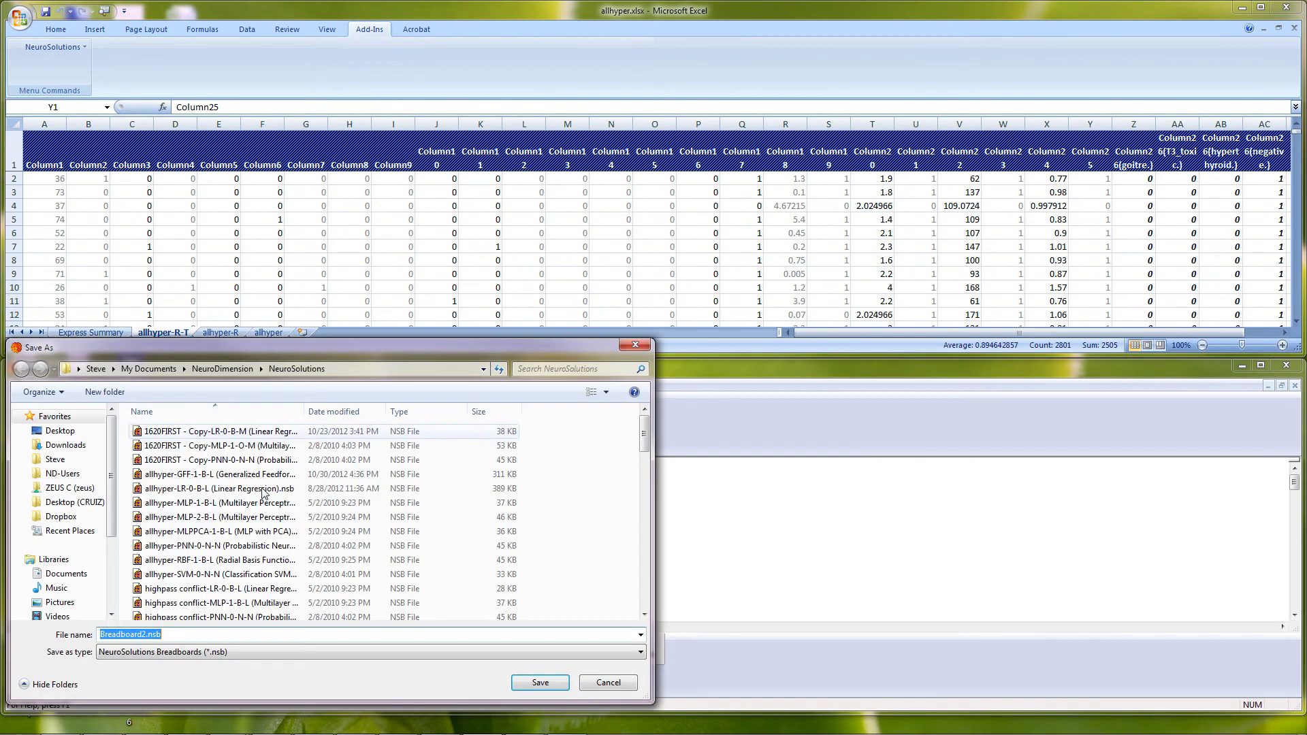
{"action": "scroll", "coordinate": [109, 579], "scroll_direction": "down", "scroll_amount": 3}
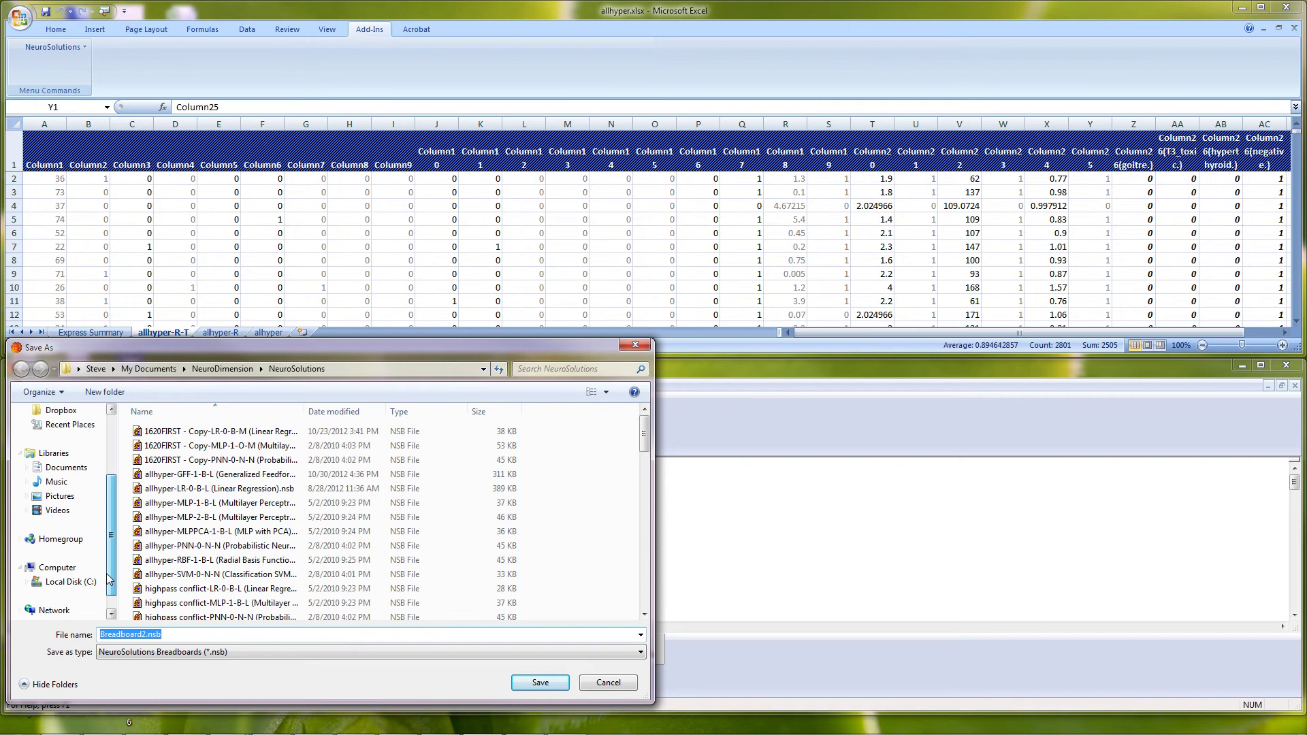
{"action": "left_click", "coordinate": [62, 582]}
{"action": "left_click", "coordinate": [164, 553]}
{"action": "double_click", "coordinate": [157, 570]}
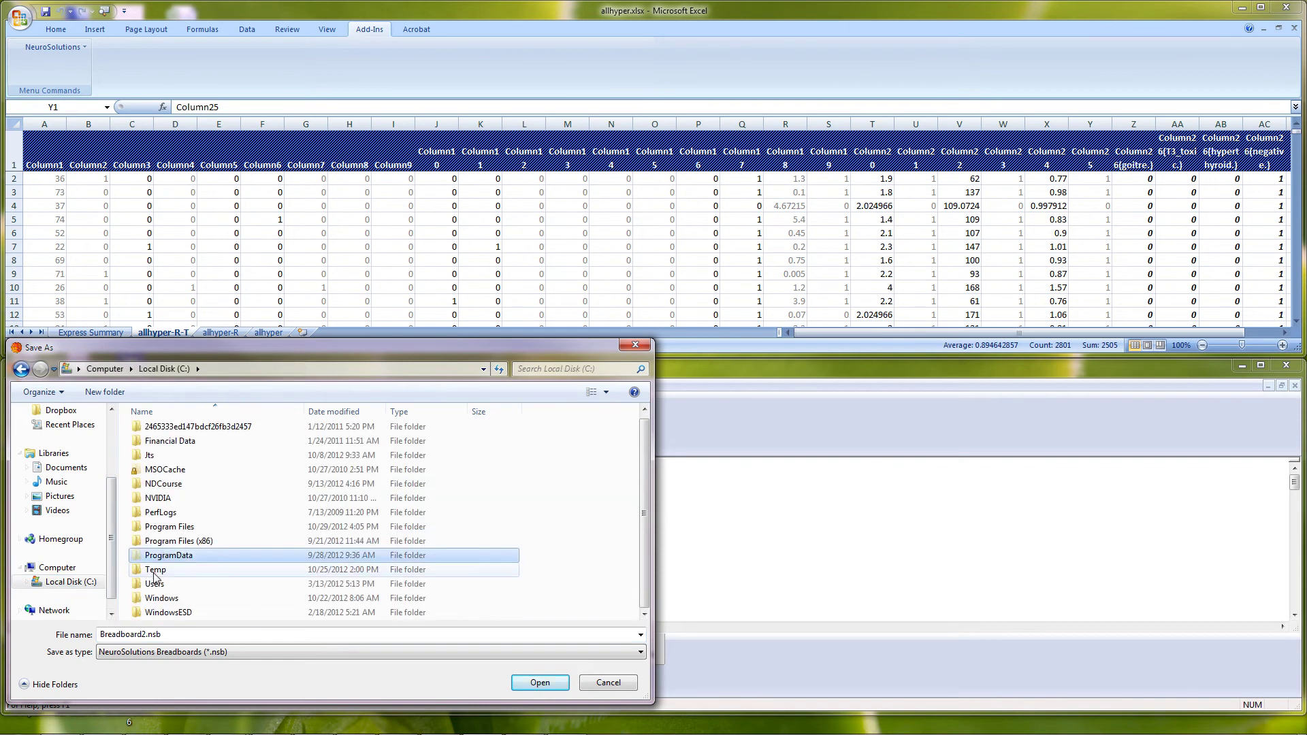
{"action": "scroll", "coordinate": [169, 571], "scroll_direction": "down", "scroll_amount": 10}
{"action": "scroll", "coordinate": [170, 572], "scroll_direction": "down", "scroll_amount": 3}
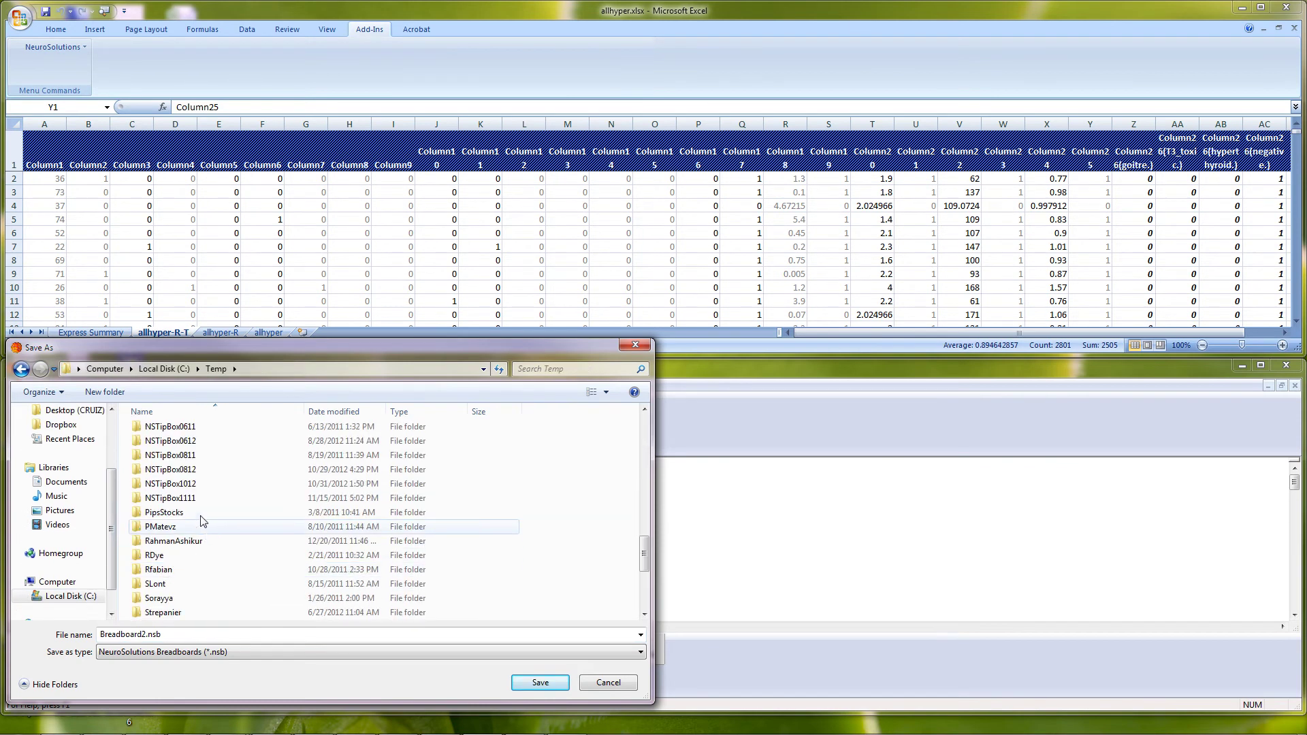
{"action": "double_click", "coordinate": [163, 484]}
{"action": "left_click", "coordinate": [162, 434]}
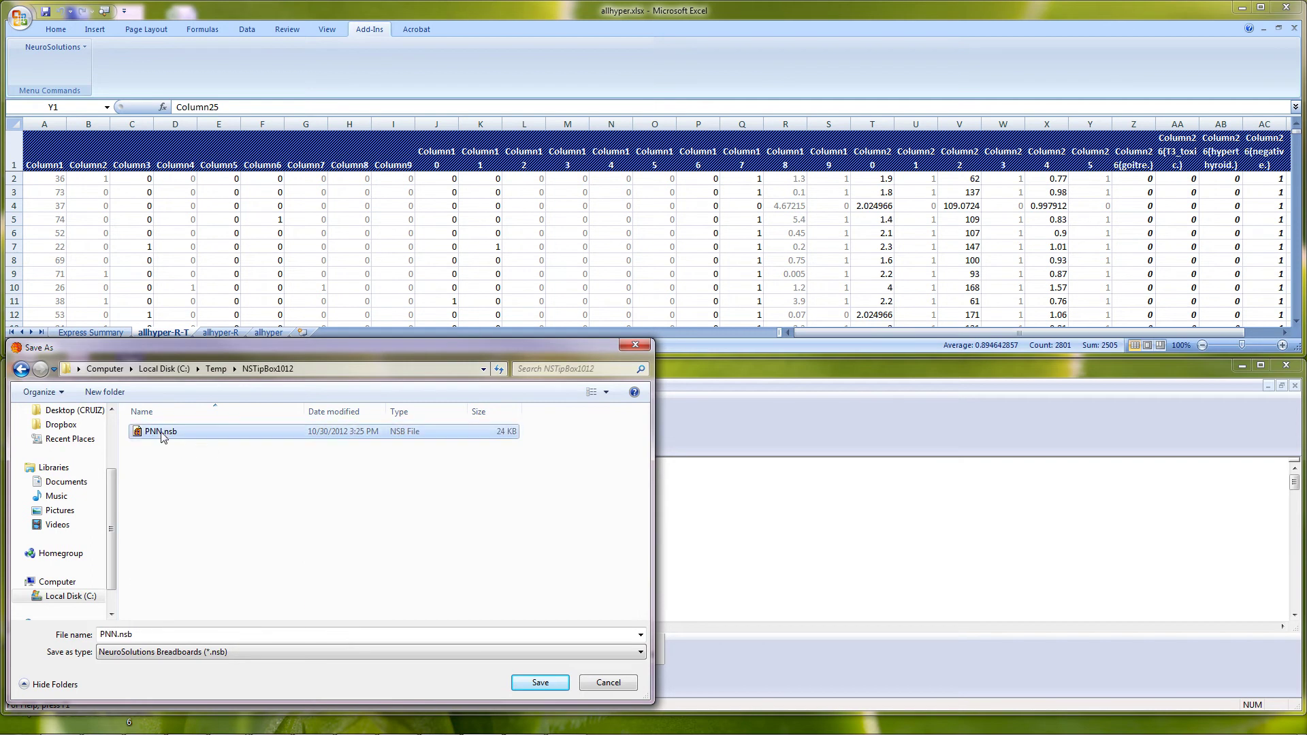
{"action": "left_click", "coordinate": [540, 683]}
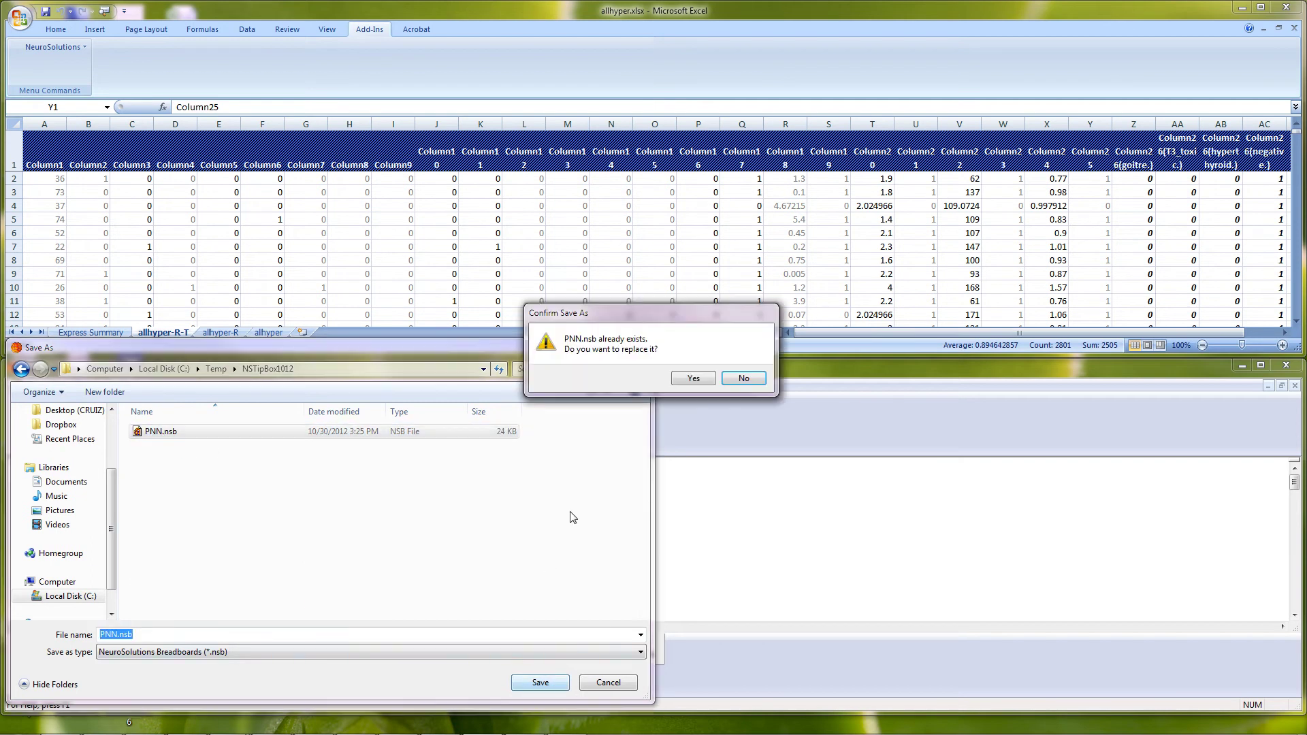
{"action": "left_click", "coordinate": [693, 378]}
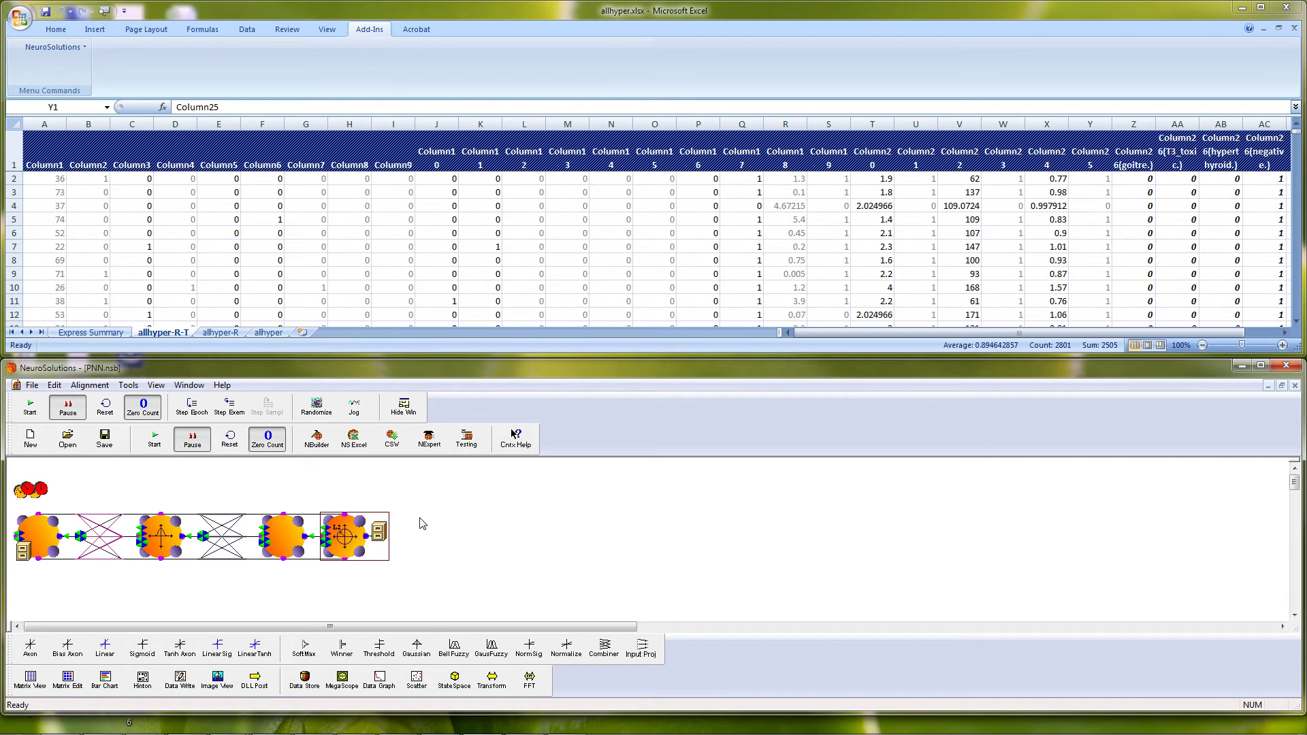
- Run Train Genetic with Back Elimination input optimization to generate the Train1 Report
{"action": "left_click", "coordinate": [420, 522]}
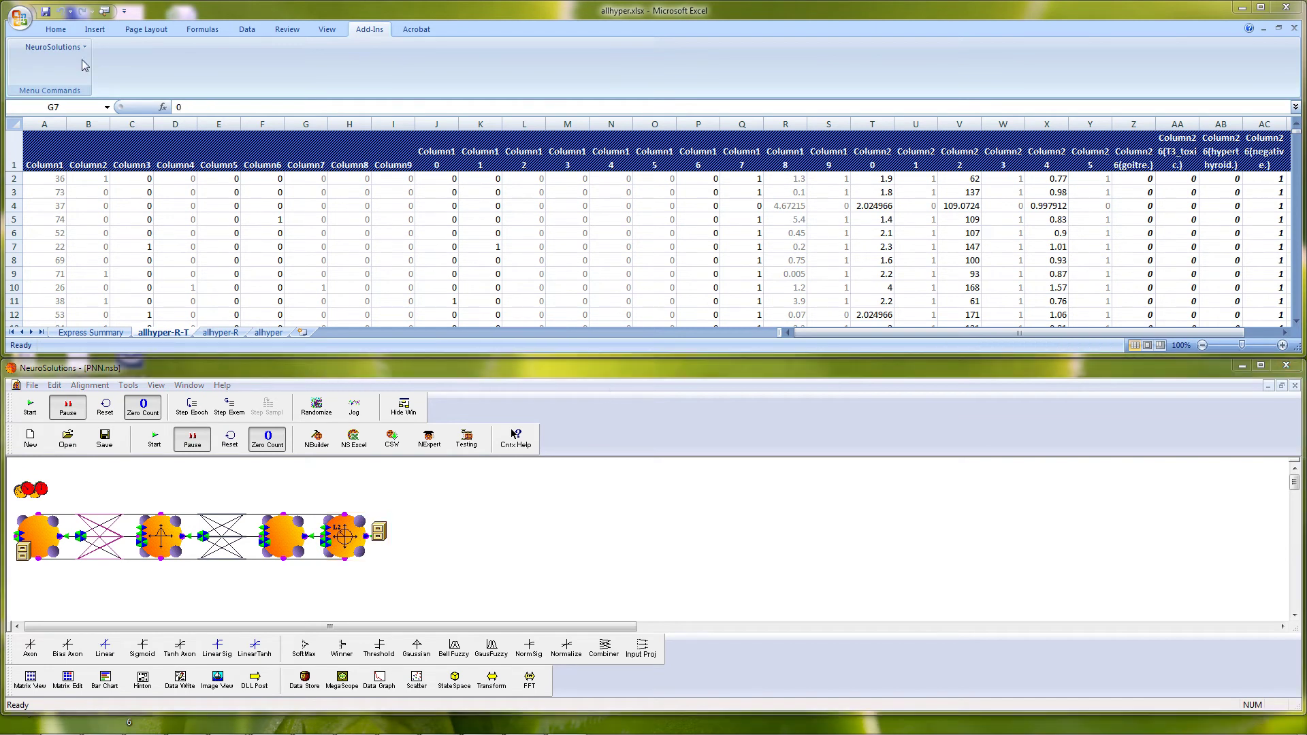
{"action": "left_click", "coordinate": [53, 47]}
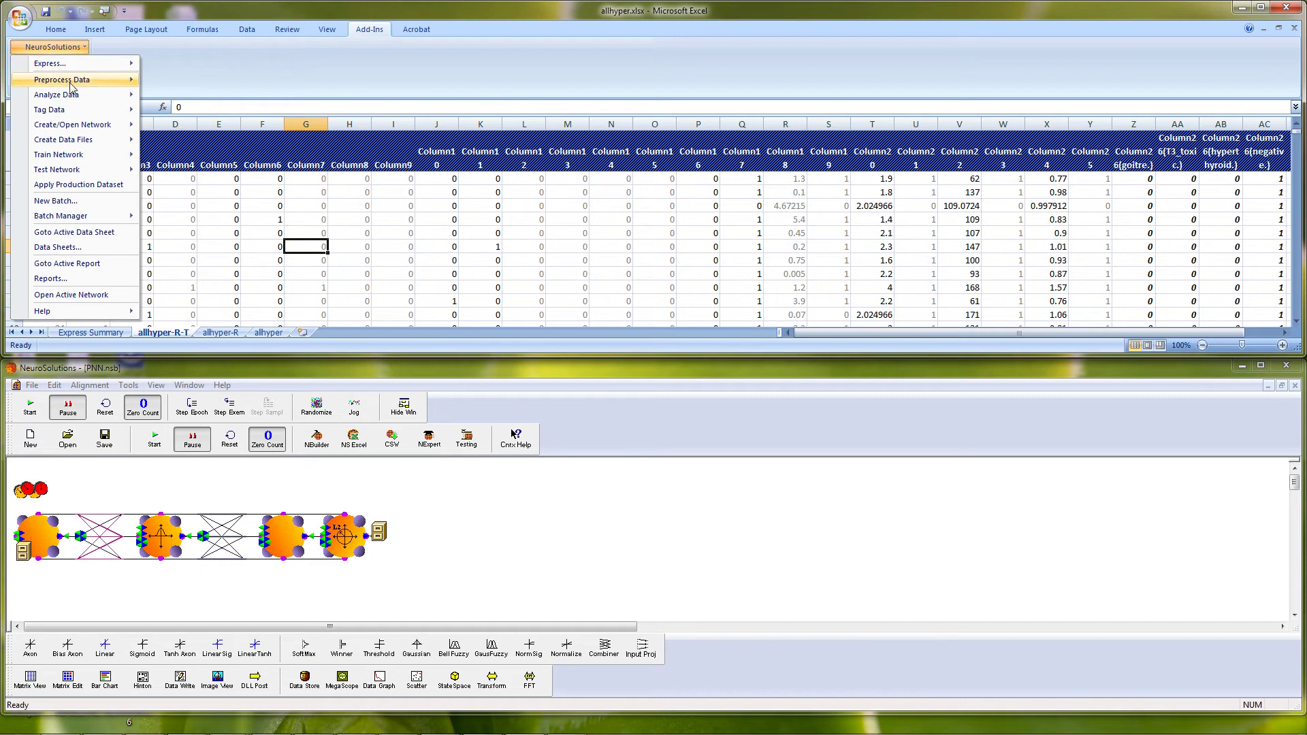
{"action": "mouse_move", "coordinate": [83, 155]}
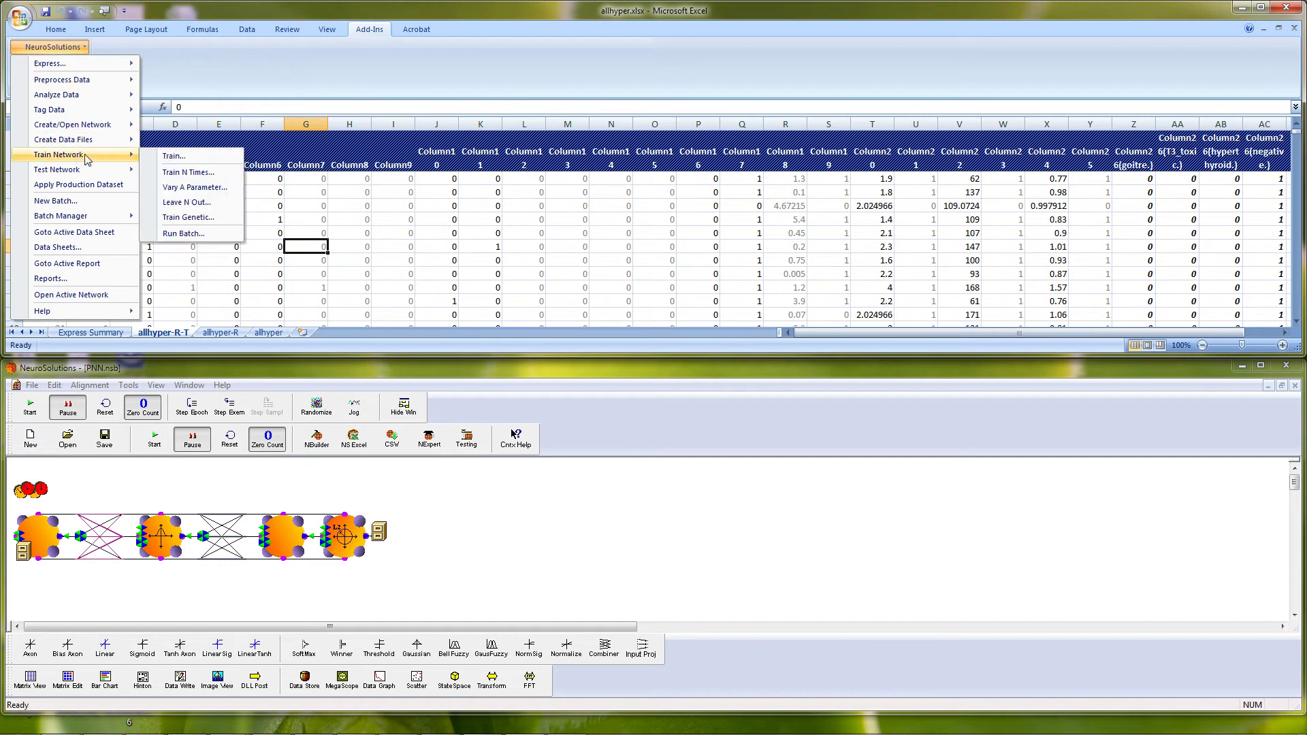
{"action": "left_click", "coordinate": [202, 219]}
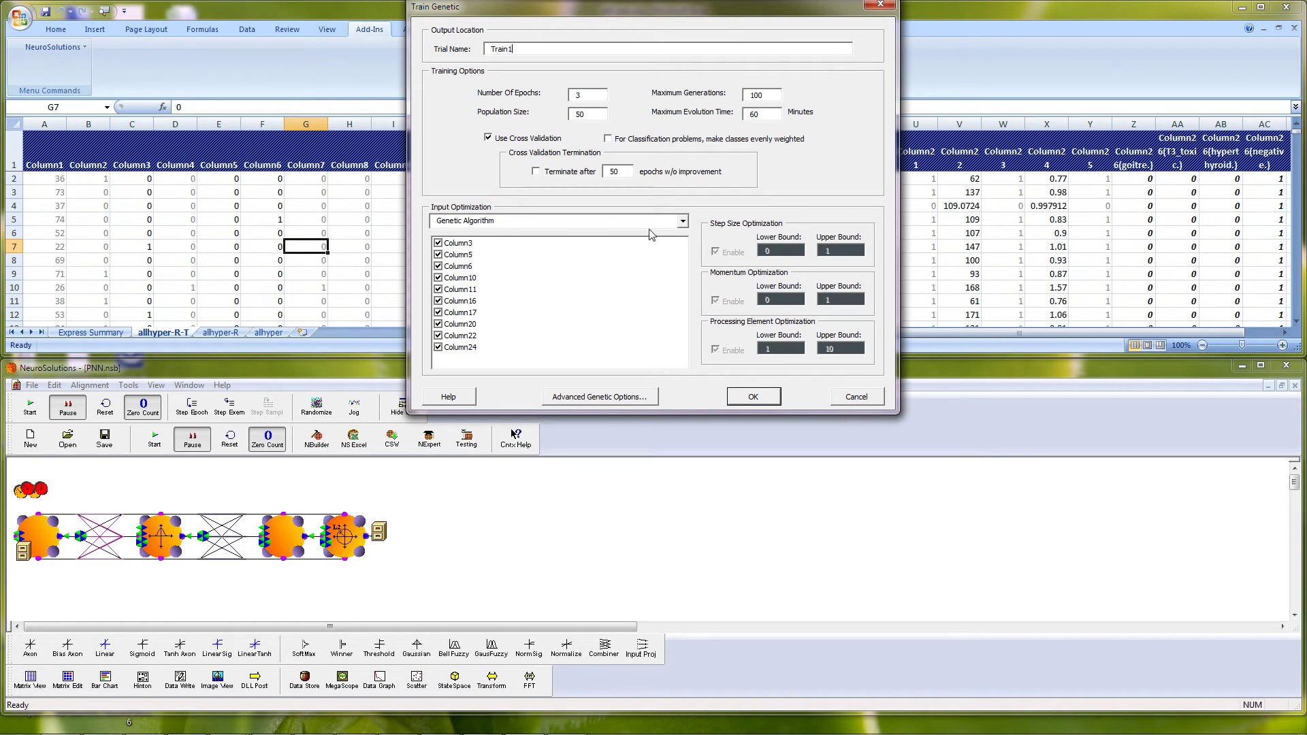
{"action": "left_click", "coordinate": [682, 222]}
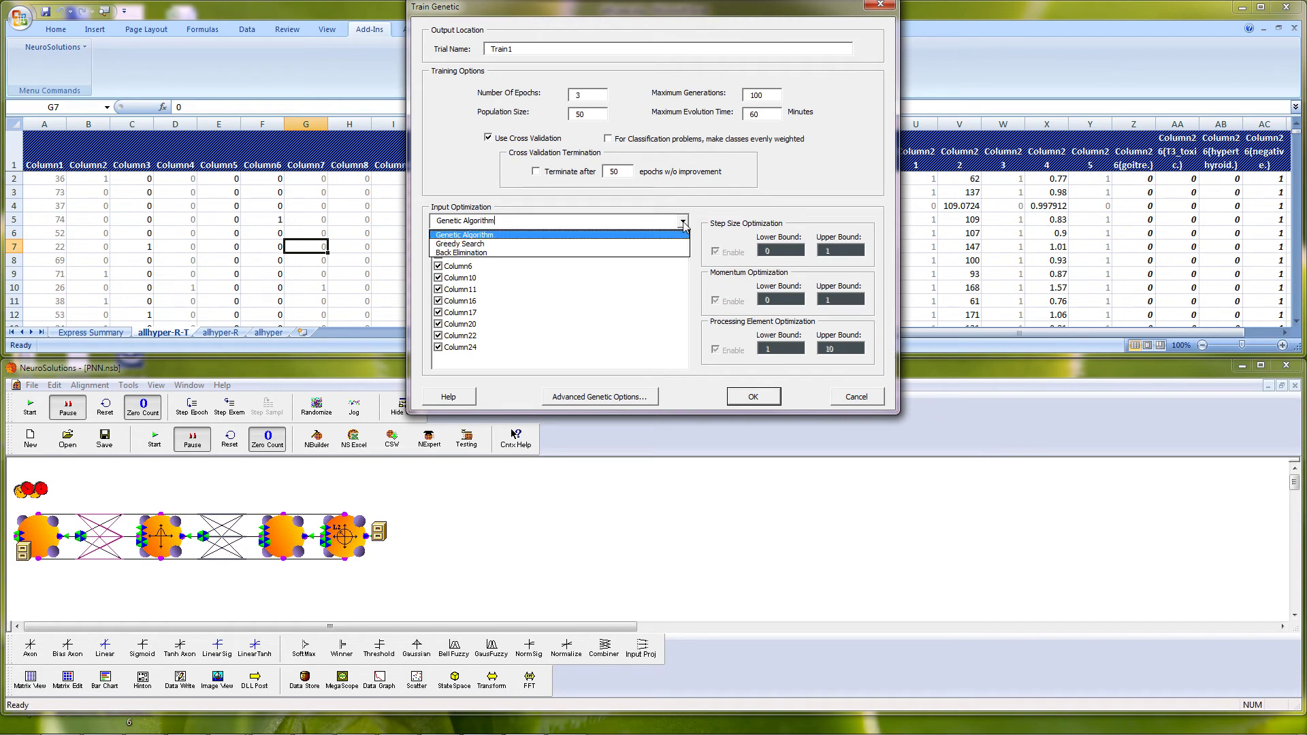
{"action": "left_click", "coordinate": [484, 253]}
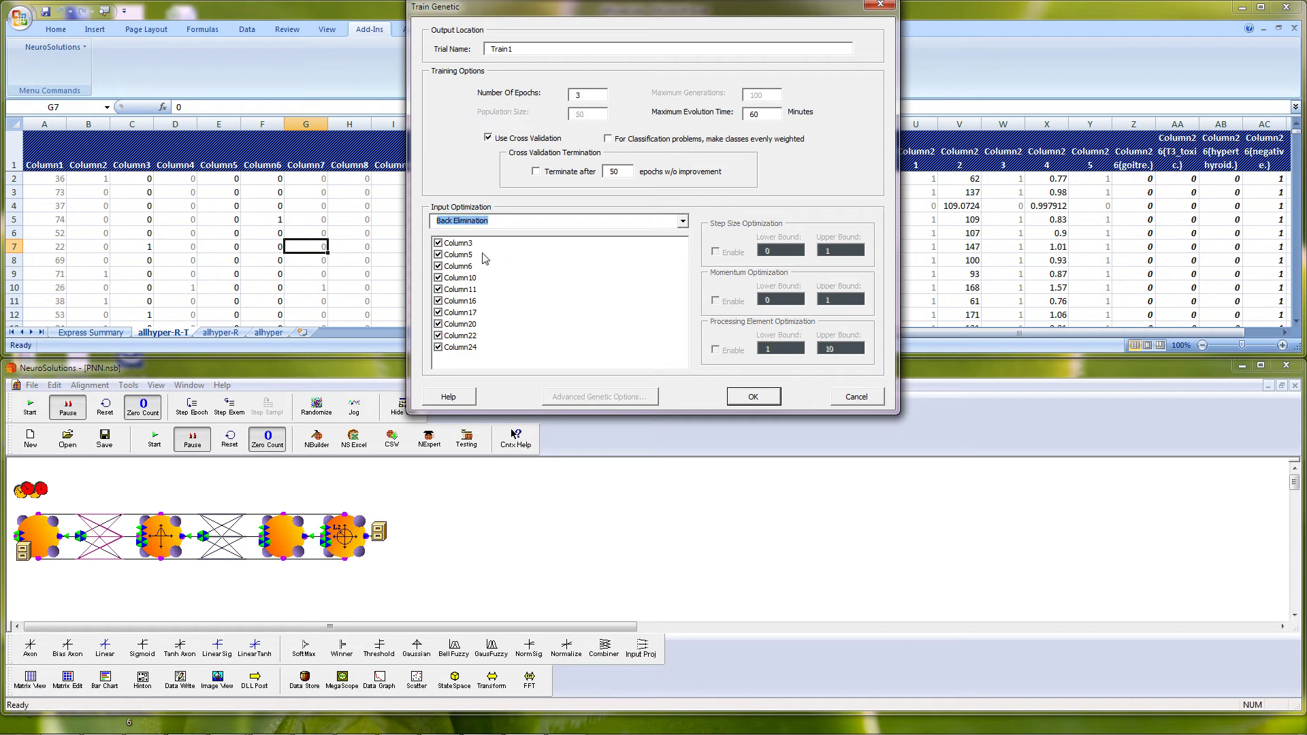
{"action": "left_click", "coordinate": [752, 398]}
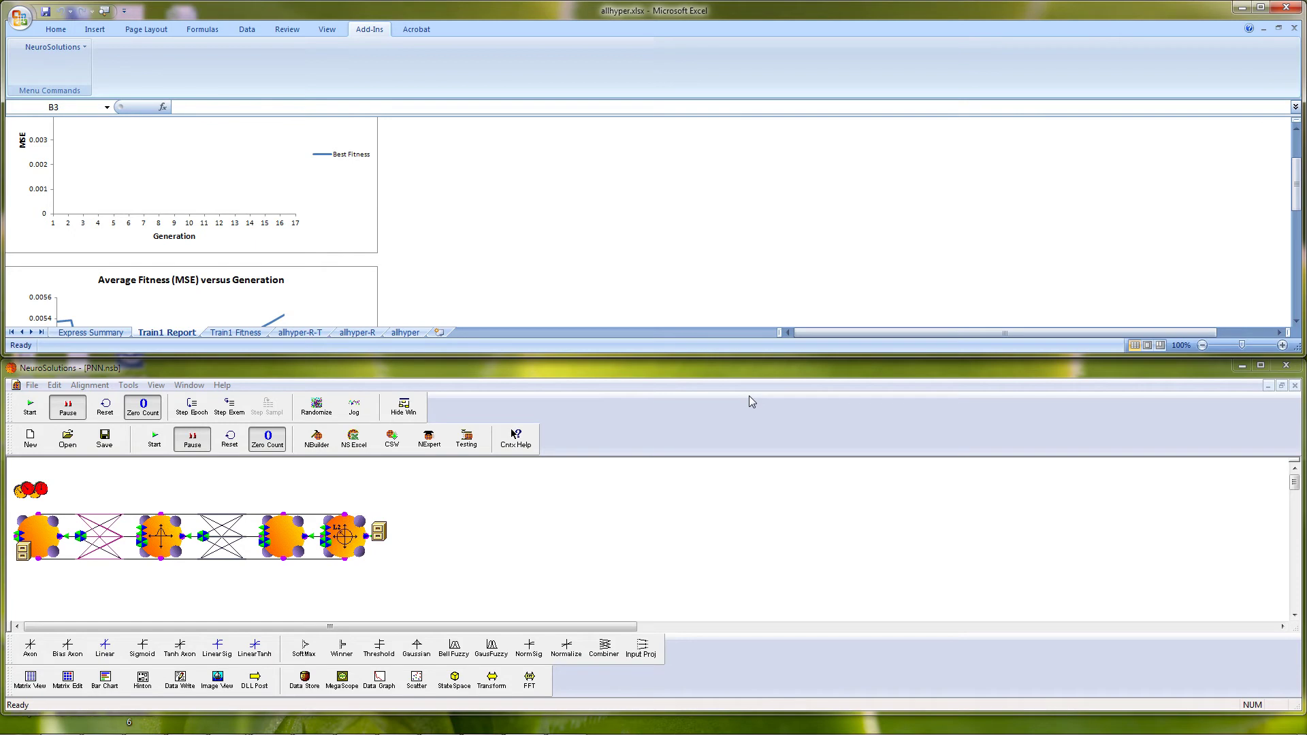
{"action": "double_click", "coordinate": [703, 10]}
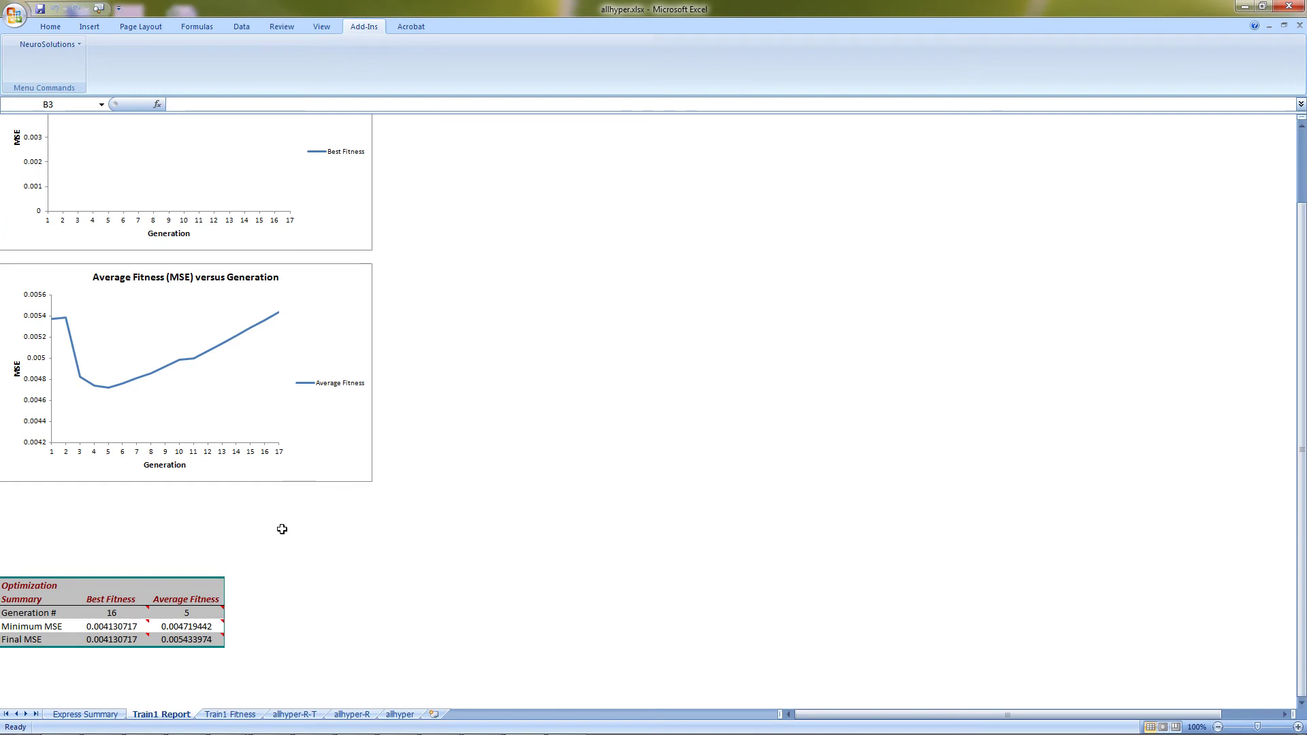
{"action": "left_click", "coordinate": [121, 612]}
{"action": "left_click", "coordinate": [124, 629]}
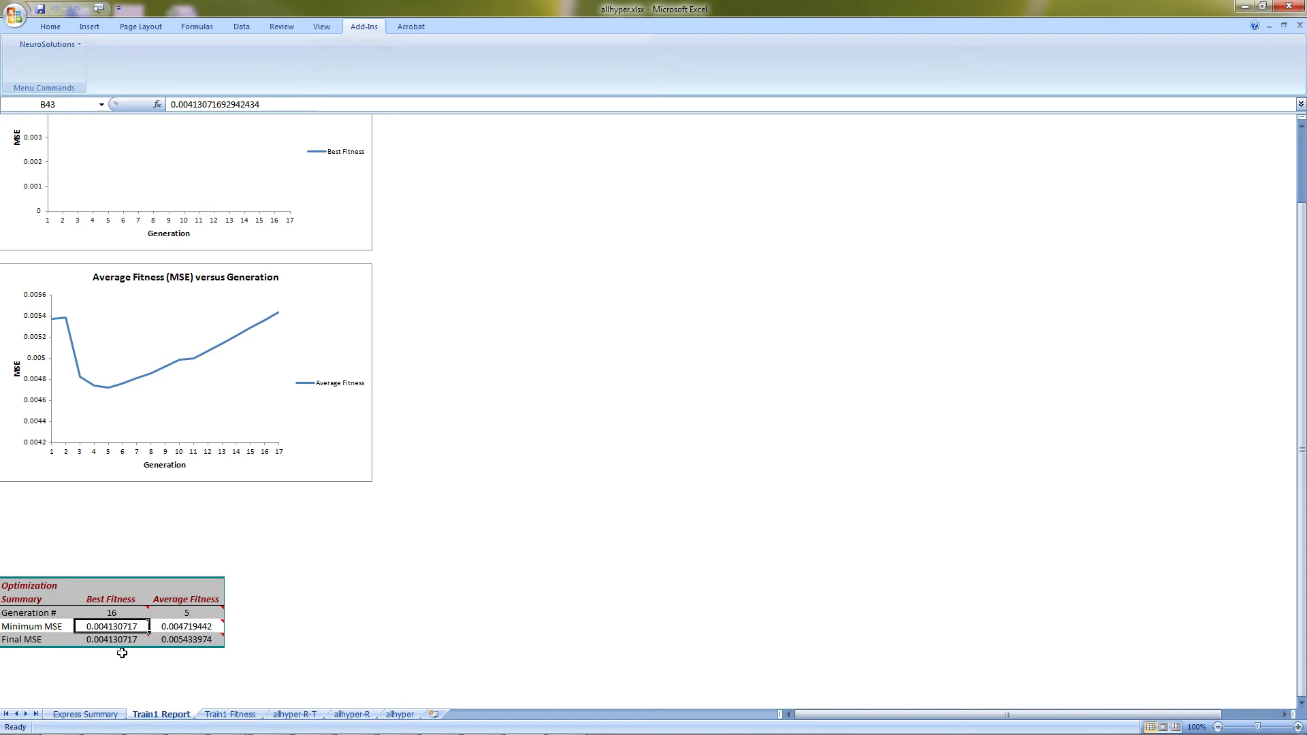
- Switch to the allhyper-R-T sheet and select the Column1–Column6 values to check them
{"action": "left_click", "coordinate": [294, 715]}
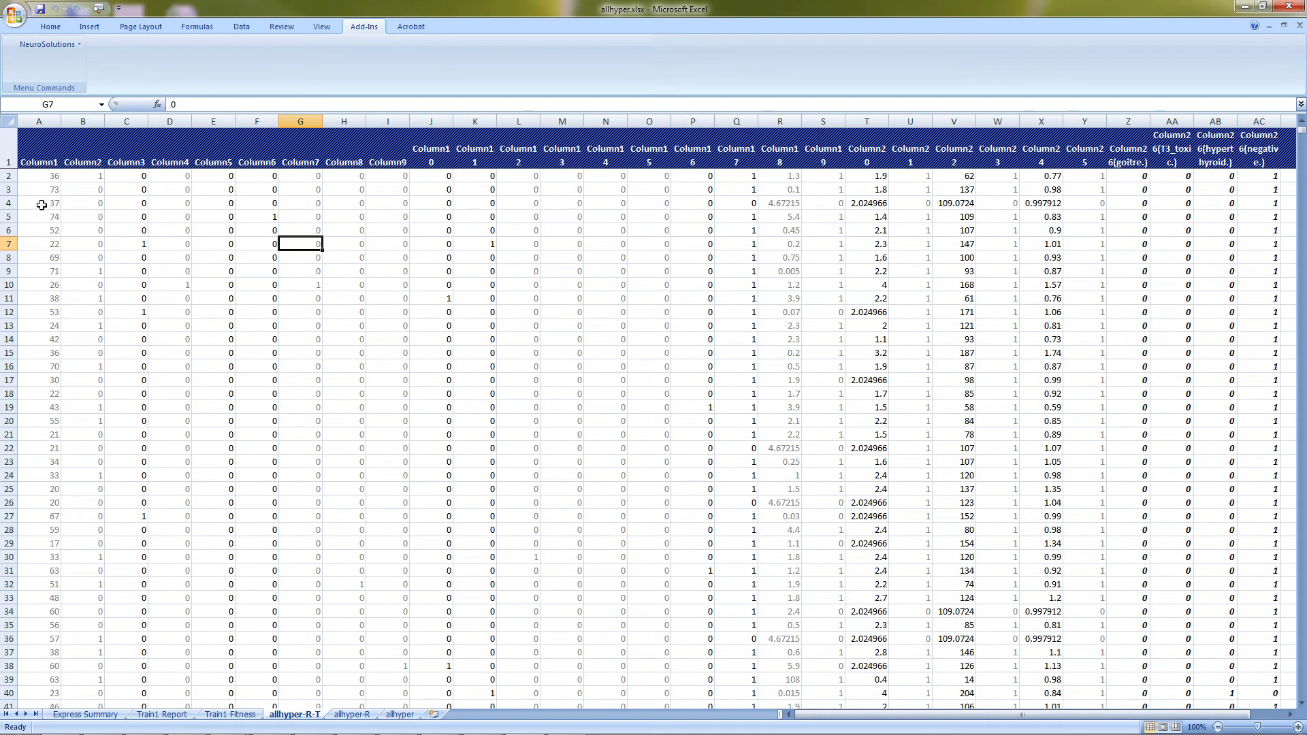
{"action": "left_click_drag", "start_coordinate": [40, 175], "coordinate": [88, 346]}
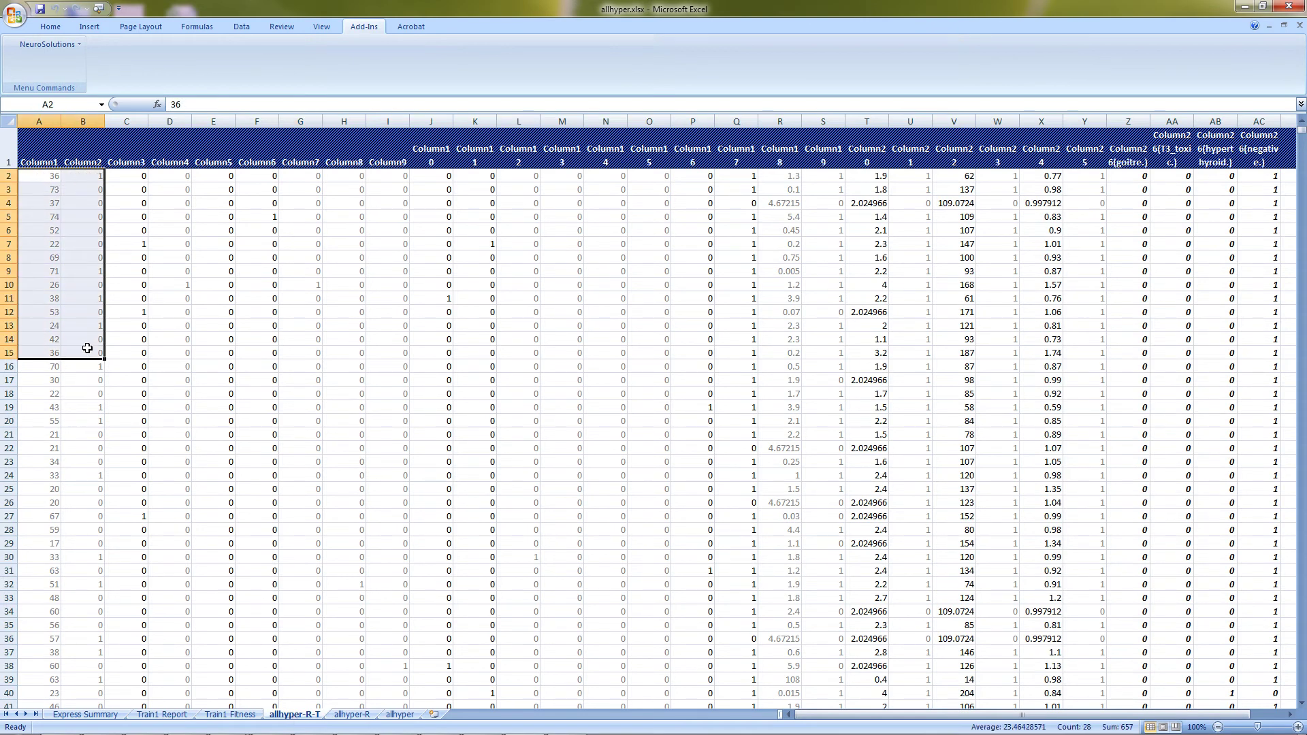
{"action": "left_click_drag", "start_coordinate": [135, 178], "coordinate": [137, 348]}
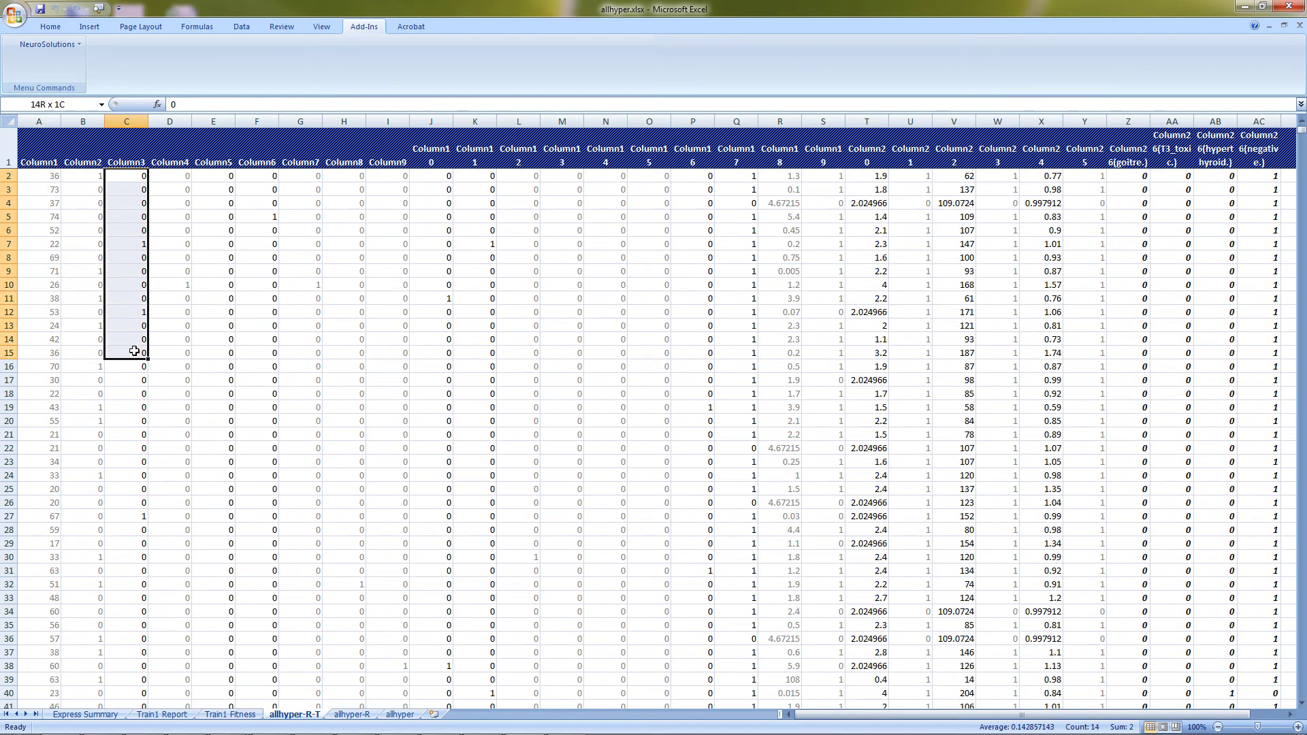
{"action": "left_click_drag", "start_coordinate": [225, 176], "coordinate": [227, 325]}
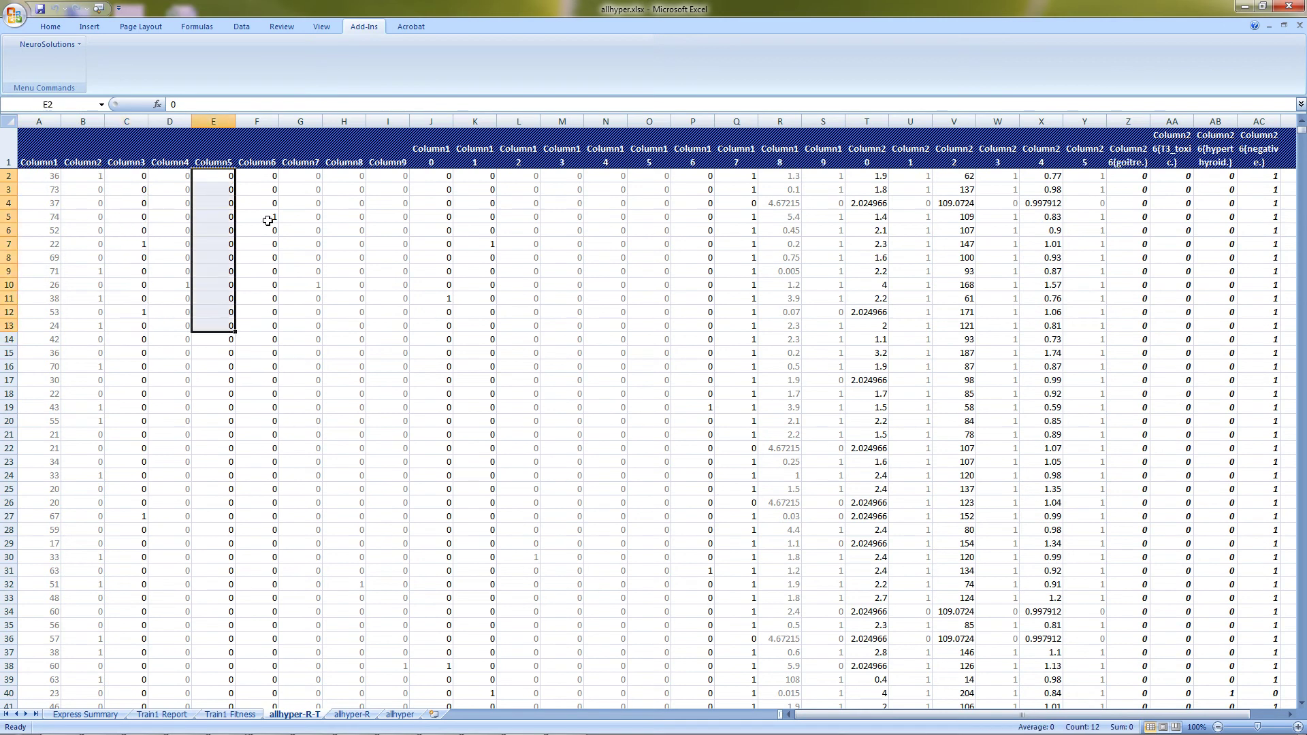
{"action": "left_click_drag", "start_coordinate": [271, 177], "coordinate": [271, 282]}
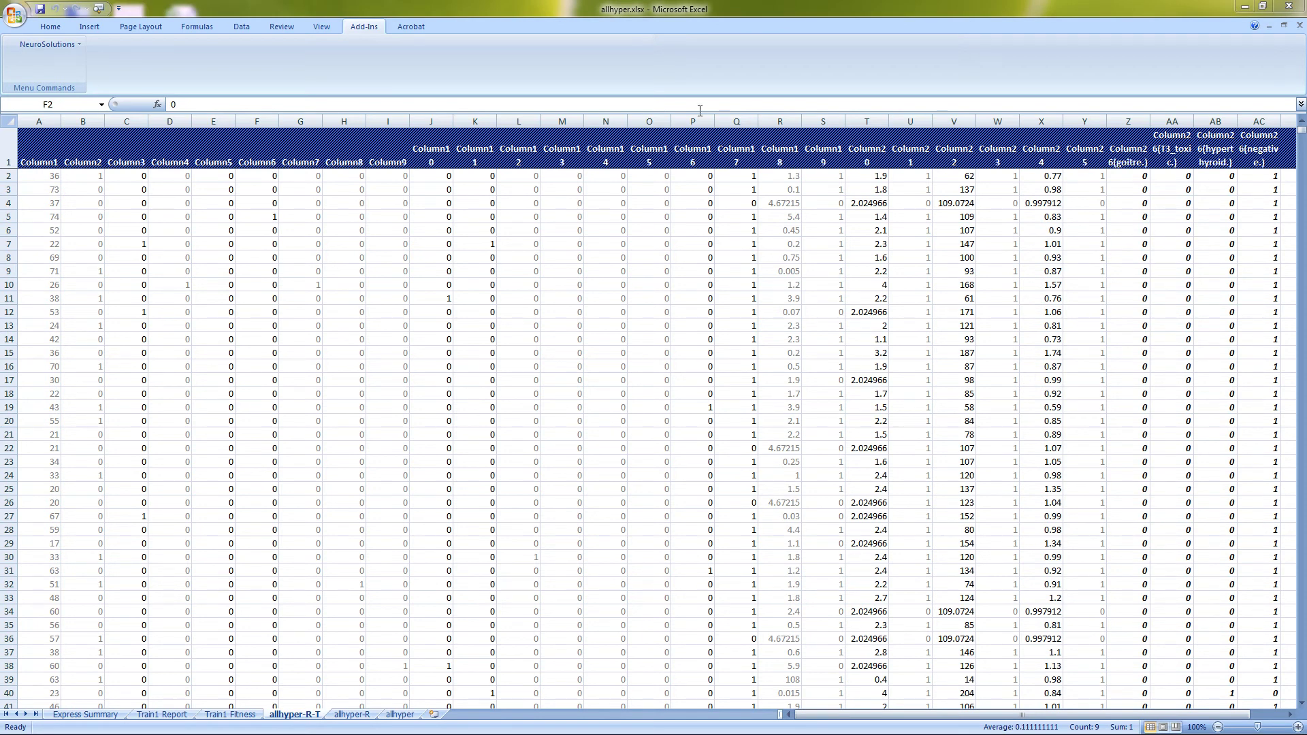
- In Vary A Parameter, set the Hidden 1 PEs start value to 1 with 10 variations
{"action": "double_click", "coordinate": [761, 9]}
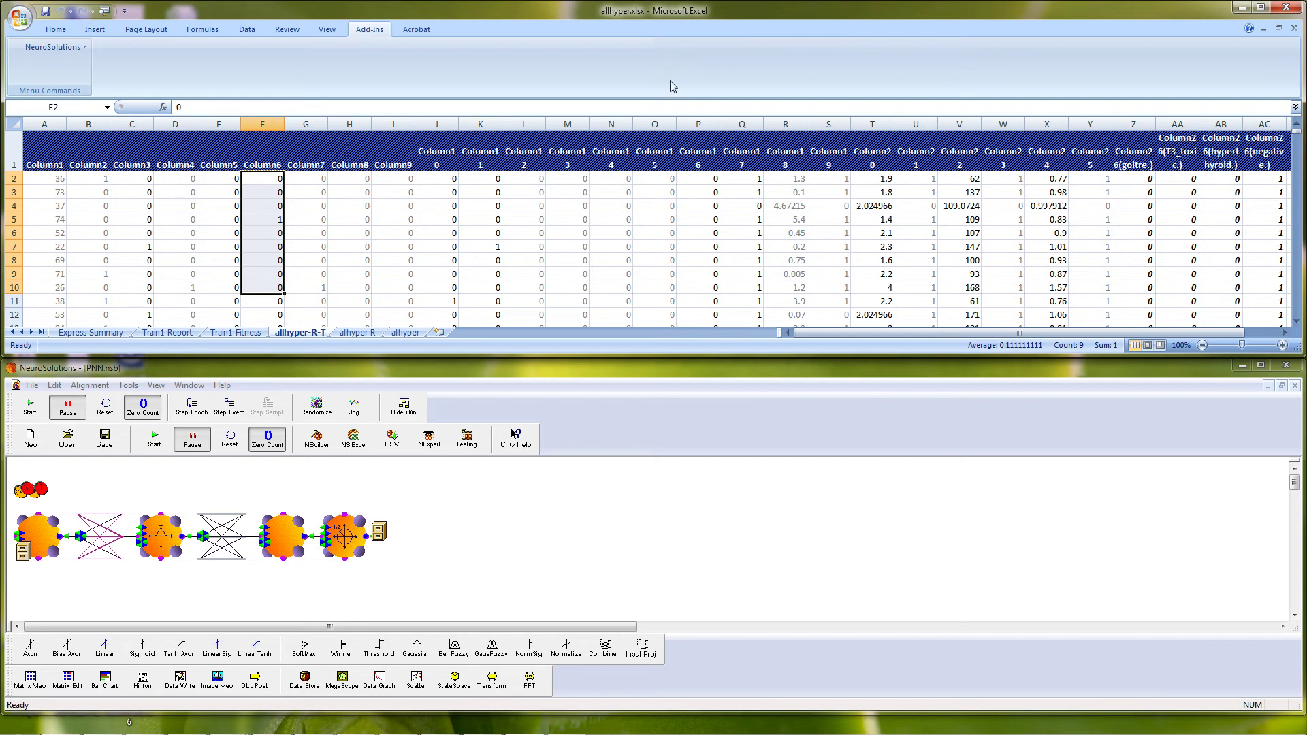
{"action": "left_click", "coordinate": [65, 48]}
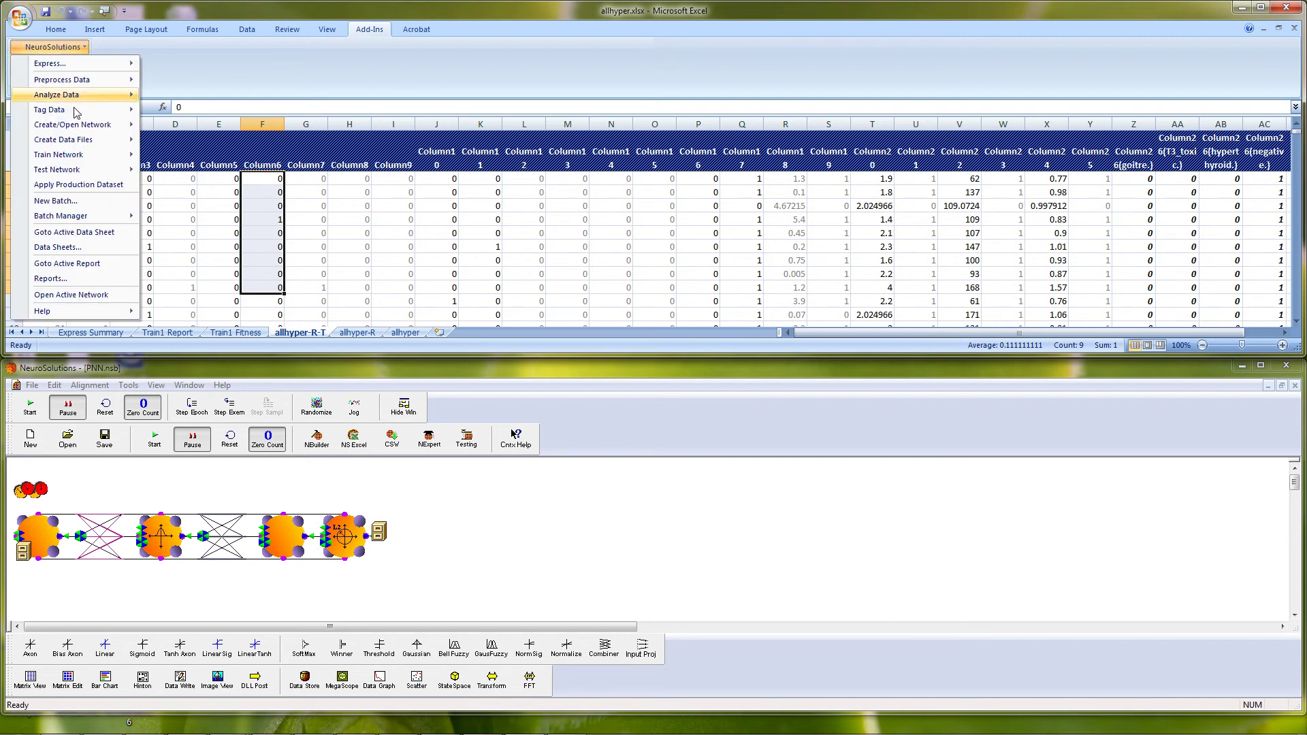
{"action": "mouse_move", "coordinate": [85, 160]}
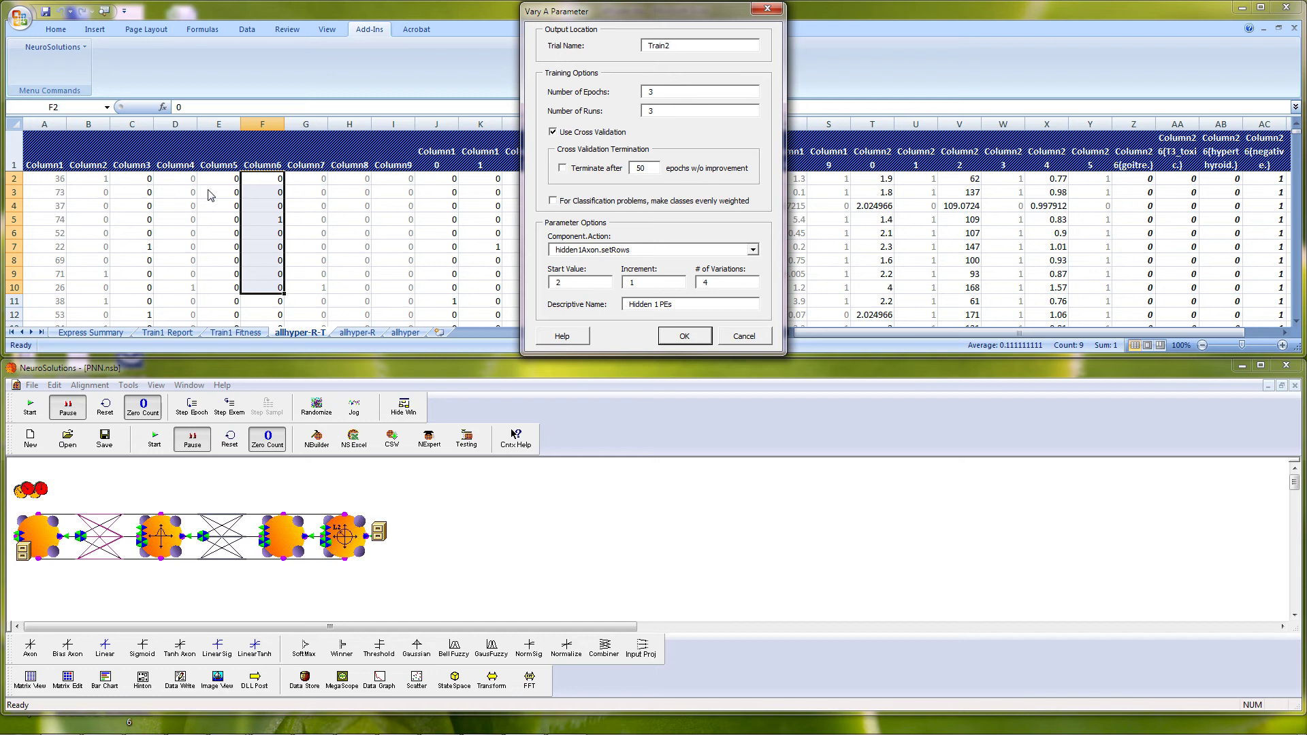
{"action": "double_click", "coordinate": [557, 282]}
{"action": "type", "text": "1"}
{"action": "double_click", "coordinate": [740, 282]}
{"action": "type", "text": "10"}
- Run the 1–10 hidden PE sweep and maximize Excel to read the Train2 Report's best networks
{"action": "left_click", "coordinate": [684, 336]}
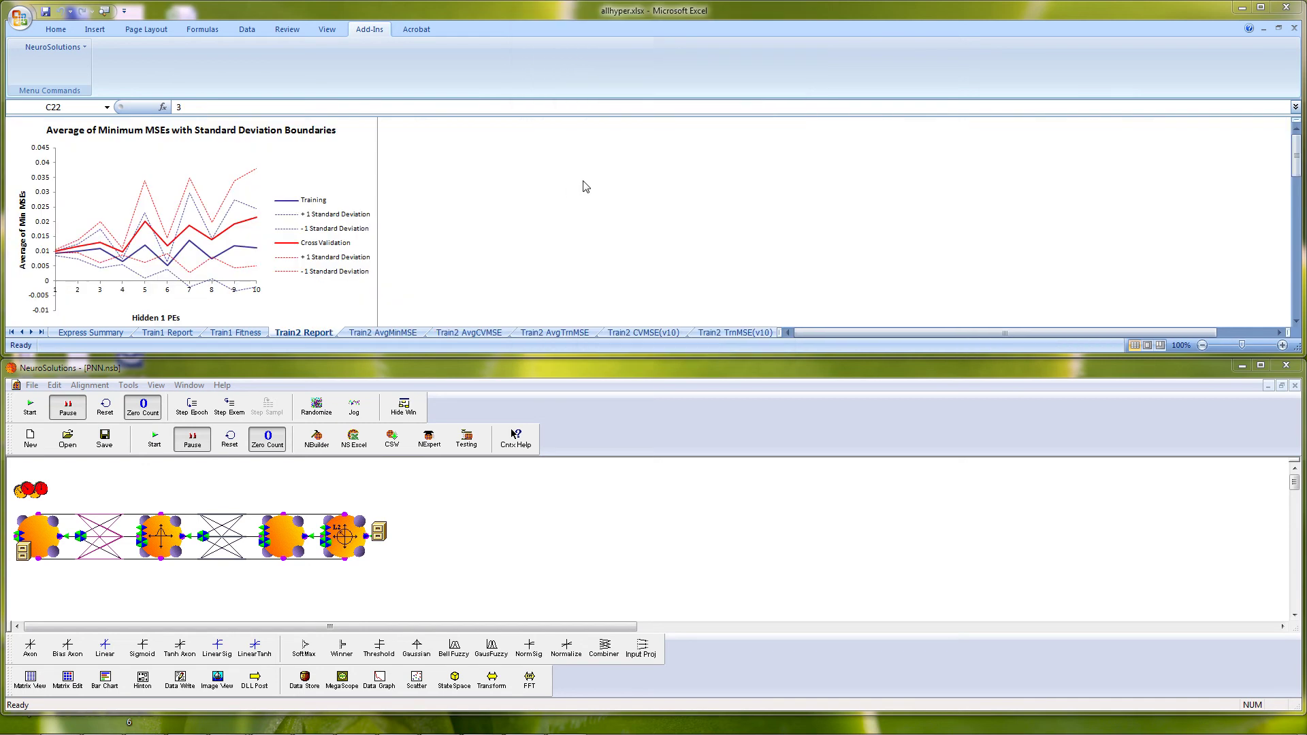
{"action": "double_click", "coordinate": [565, 15]}
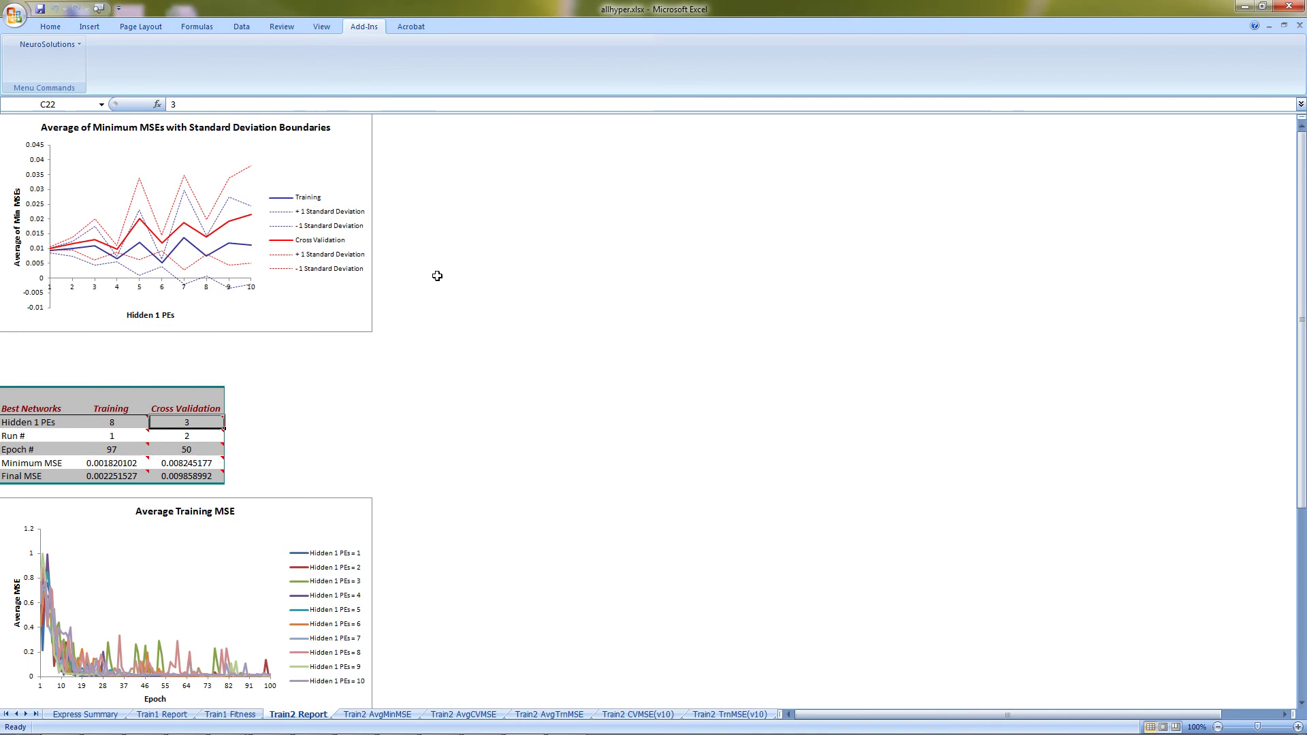
{"action": "mouse_move", "coordinate": [191, 422]}
- Test the best network on the Testing dataset with Load Best and Classification to produce Test1 Report
{"action": "left_click", "coordinate": [60, 46]}
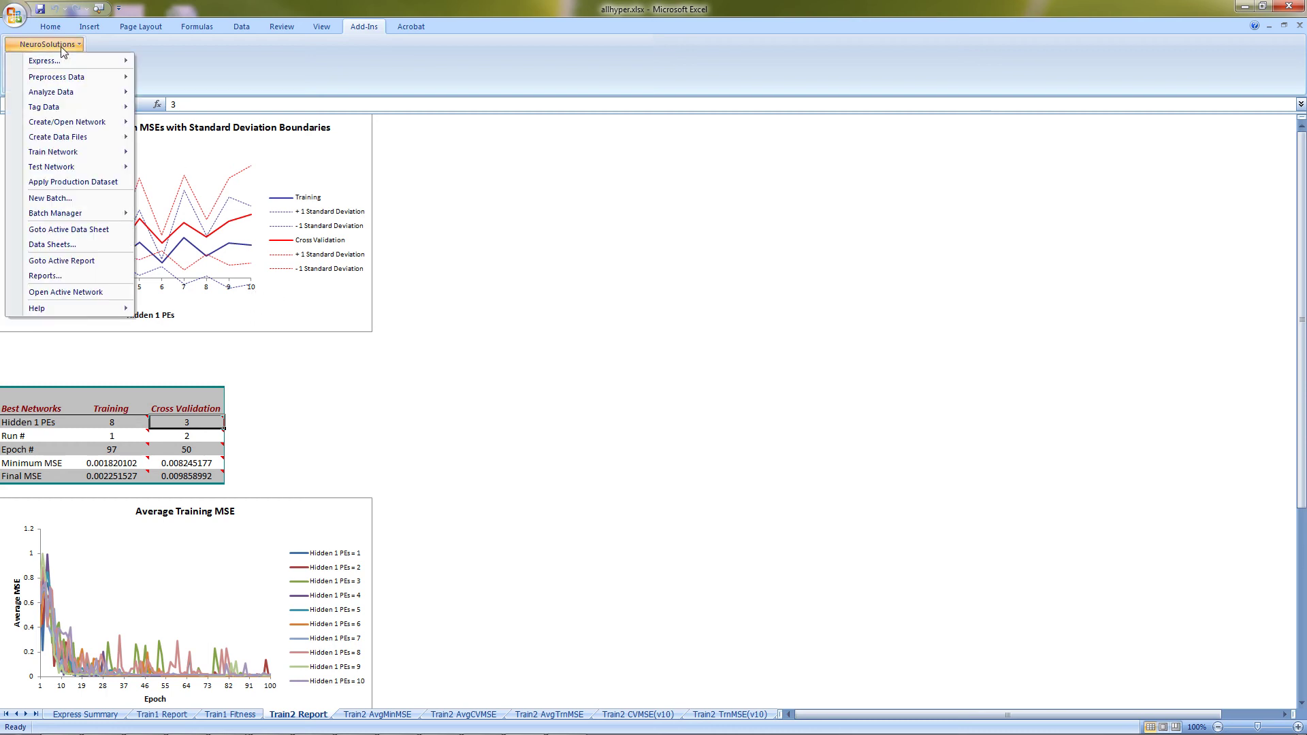
{"action": "mouse_move", "coordinate": [68, 167]}
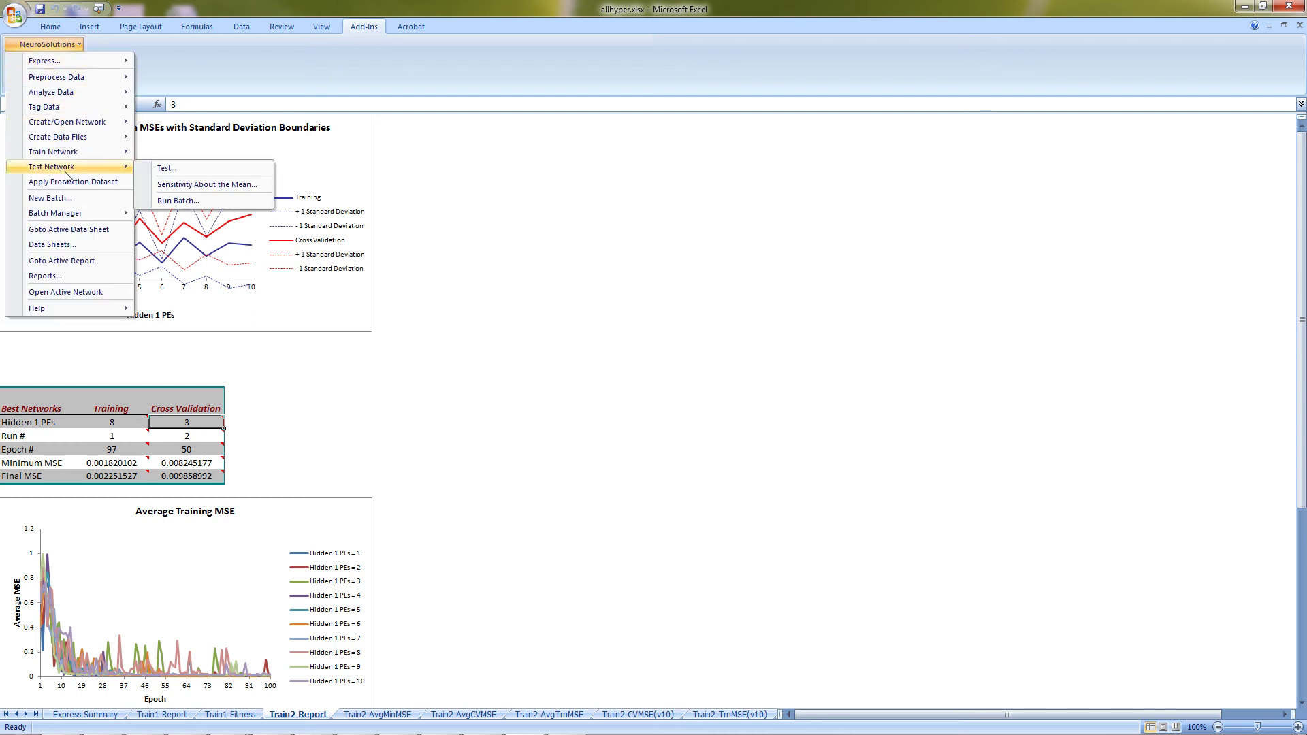
{"action": "left_click", "coordinate": [195, 169]}
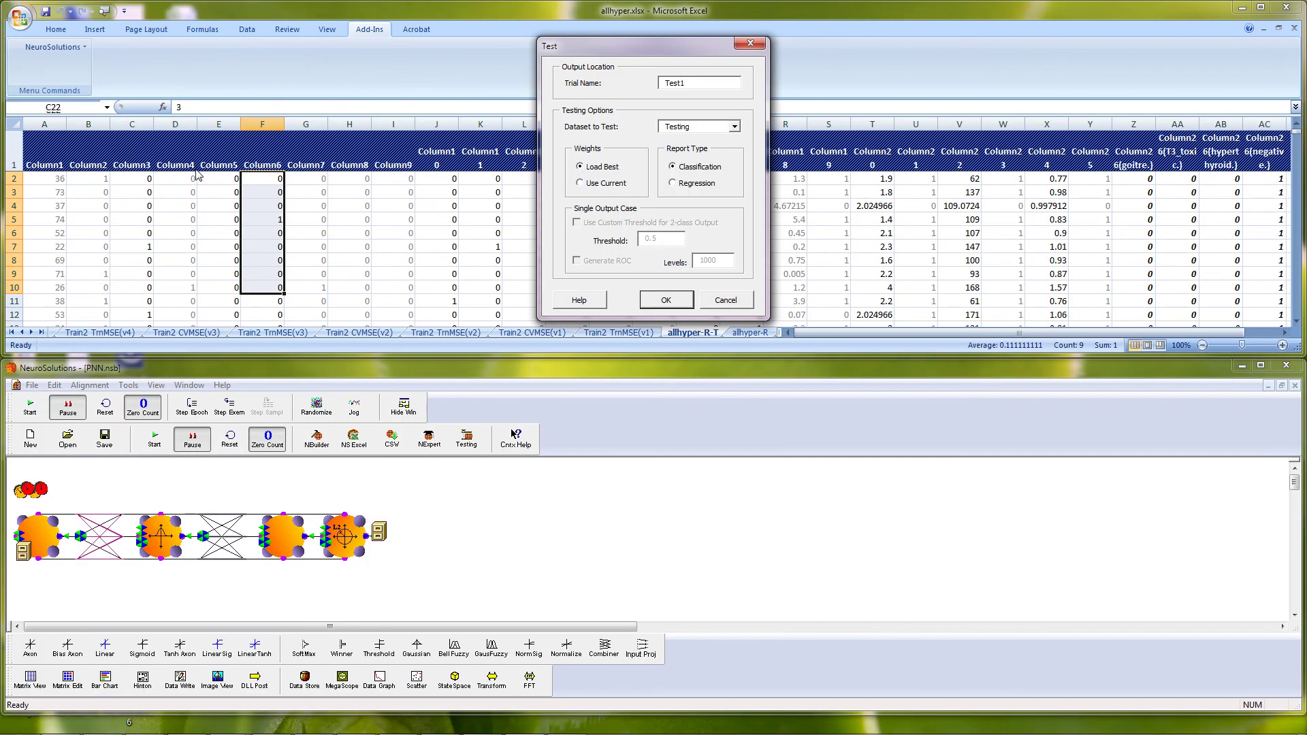
{"action": "left_click", "coordinate": [658, 302]}
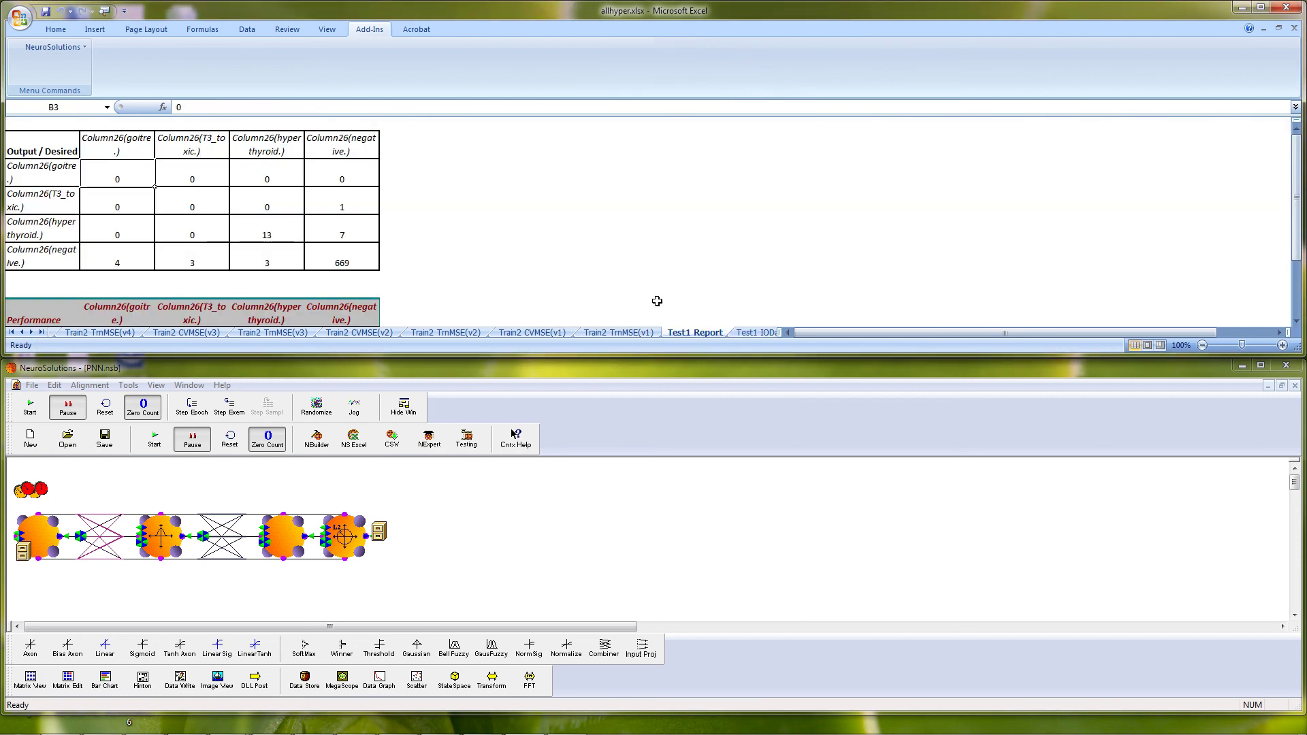
- Maximize Excel and check counts 669 and 13 and percent correct 81.25 and 98.8183161
{"action": "double_click", "coordinate": [696, 12]}
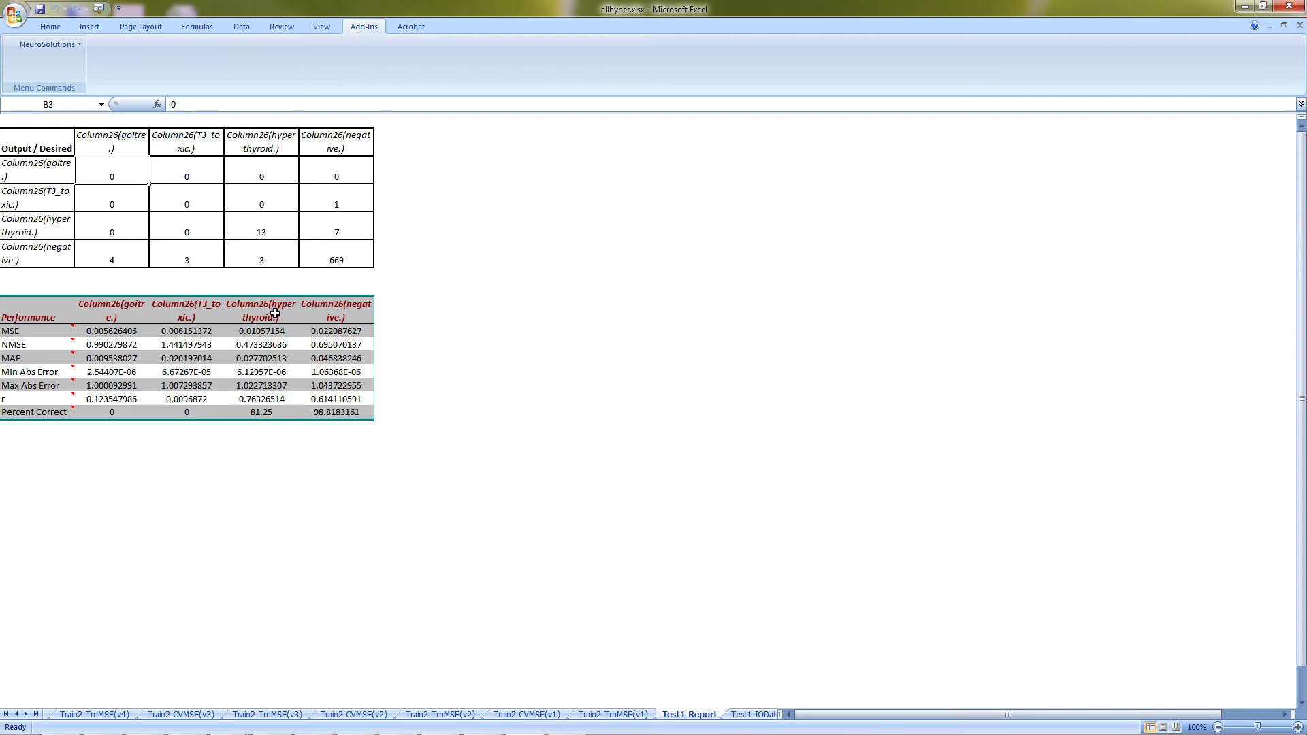
{"action": "left_click", "coordinate": [348, 257]}
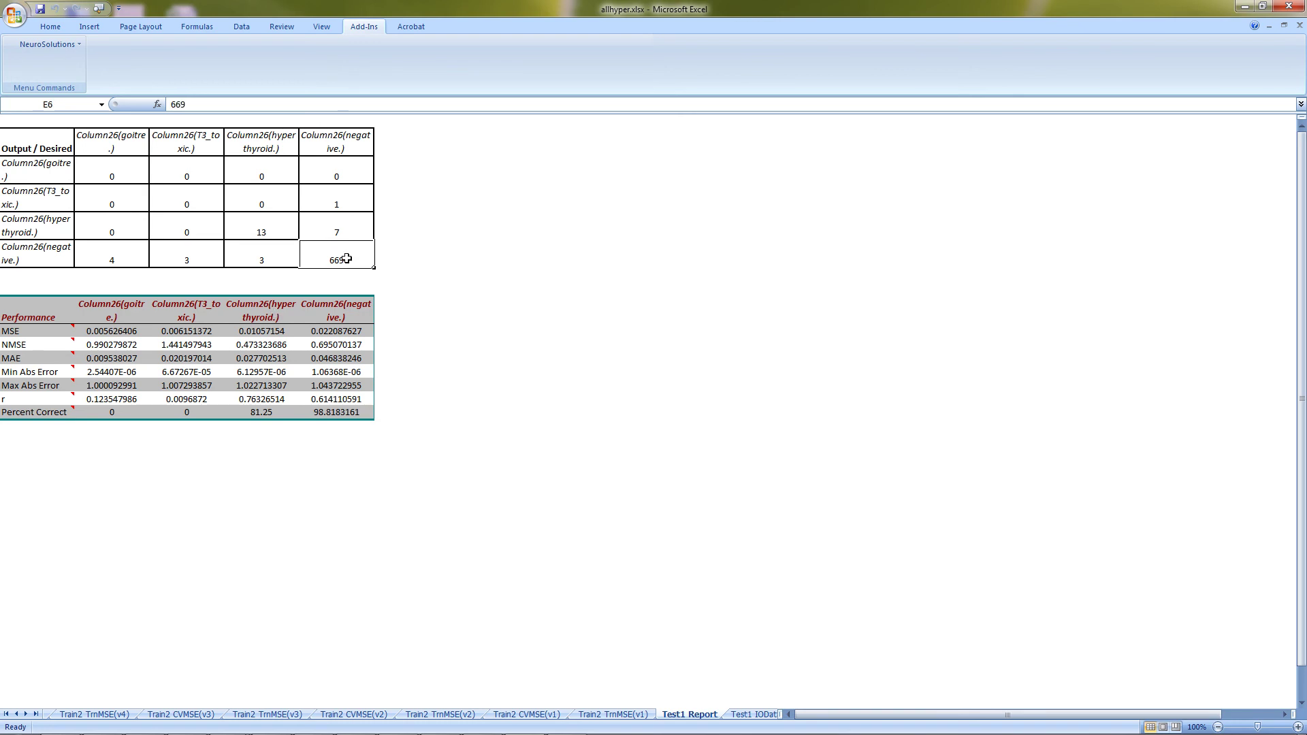
{"action": "left_click", "coordinate": [269, 228]}
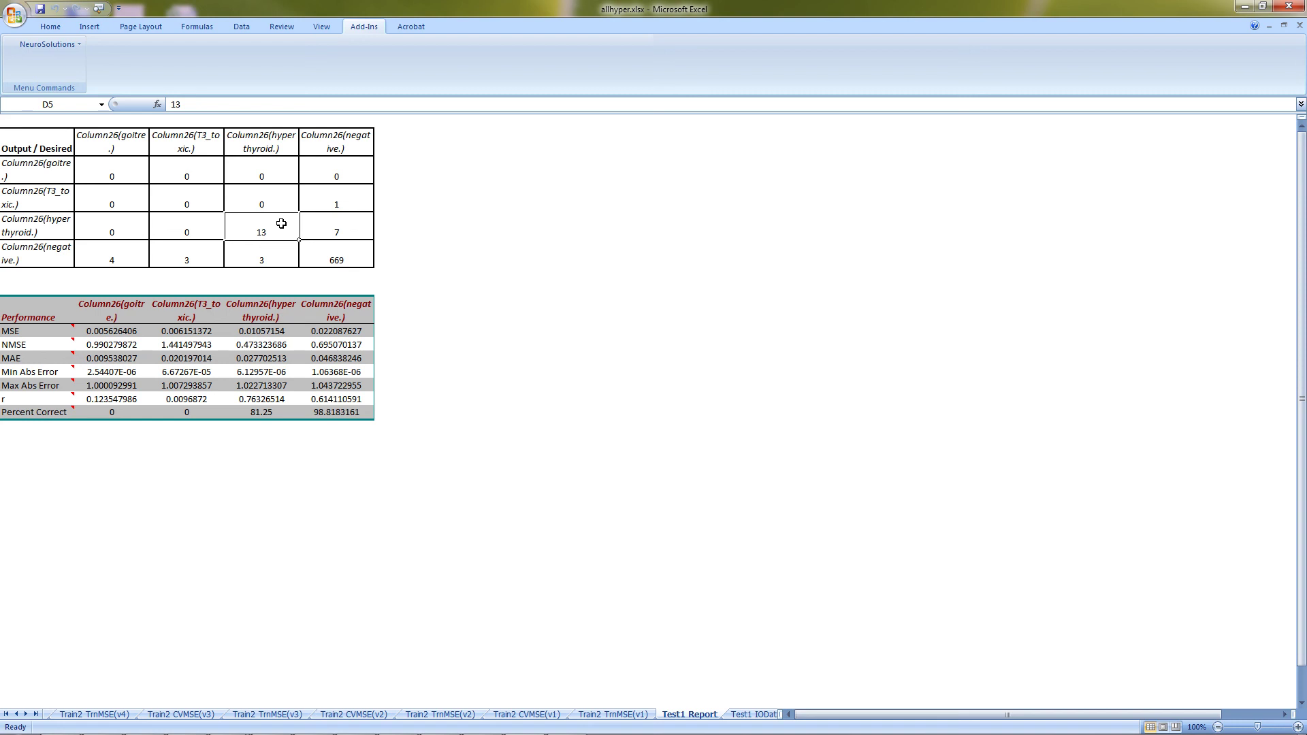
{"action": "left_click", "coordinate": [352, 252]}
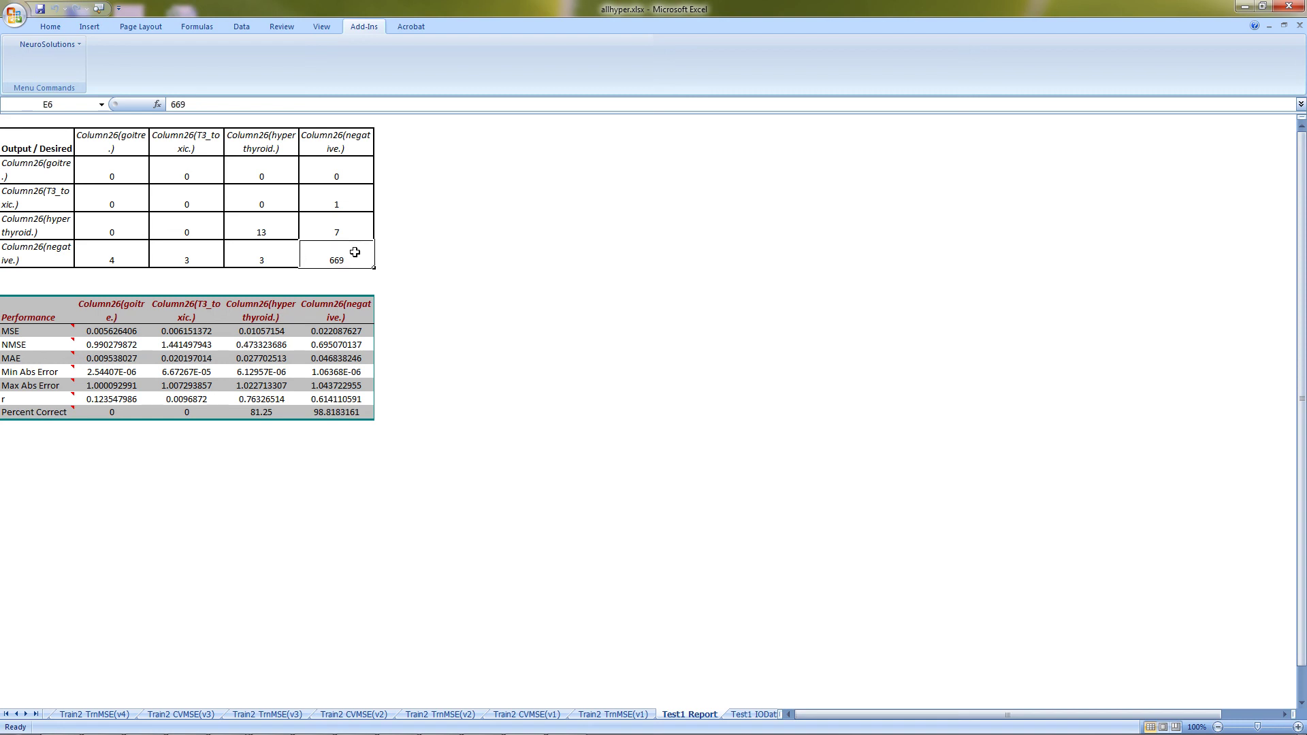
{"action": "left_click", "coordinate": [351, 416]}
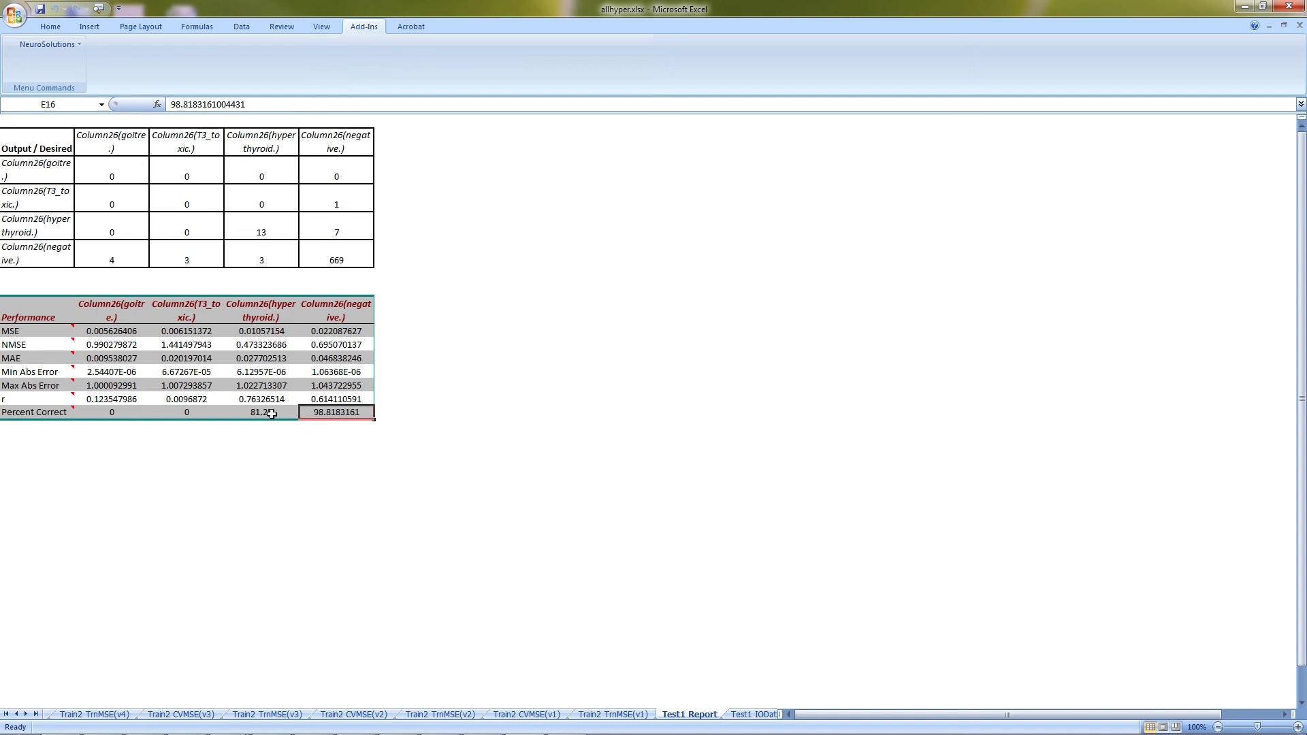
{"action": "left_click", "coordinate": [273, 414]}
{"action": "left_click", "coordinate": [323, 412]}
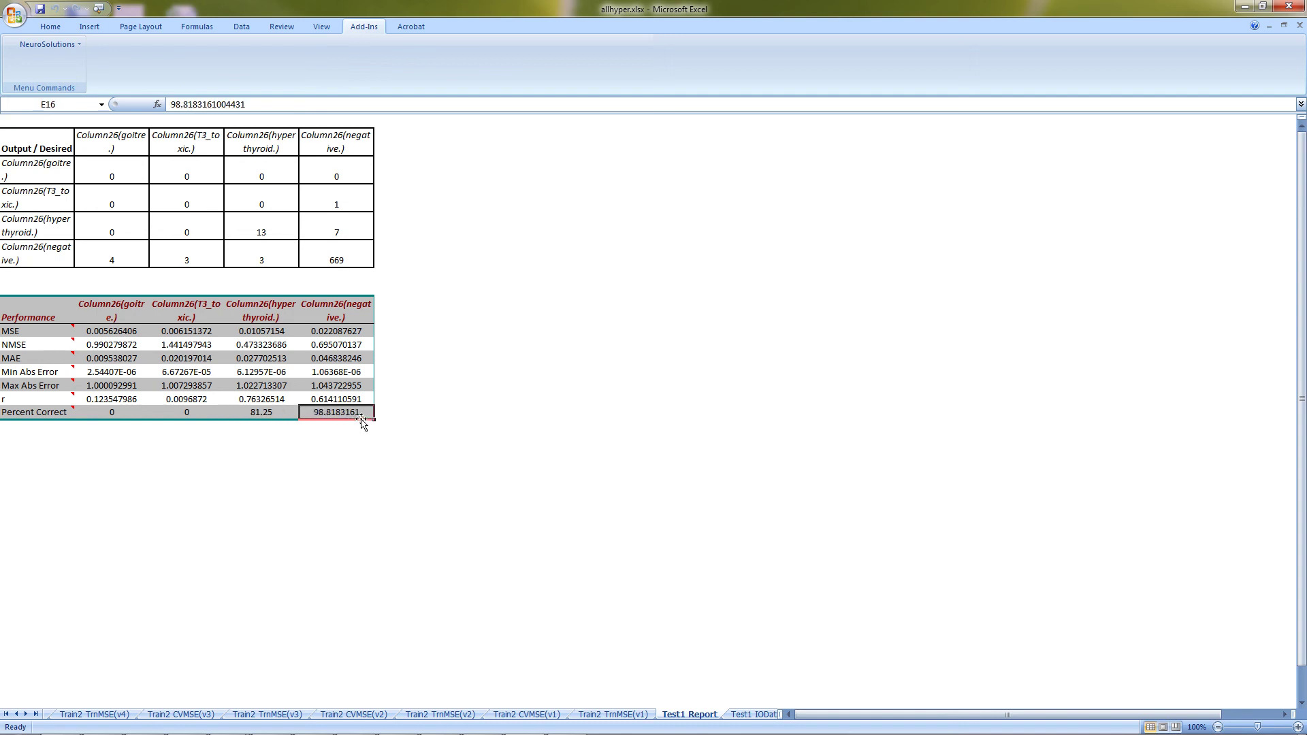